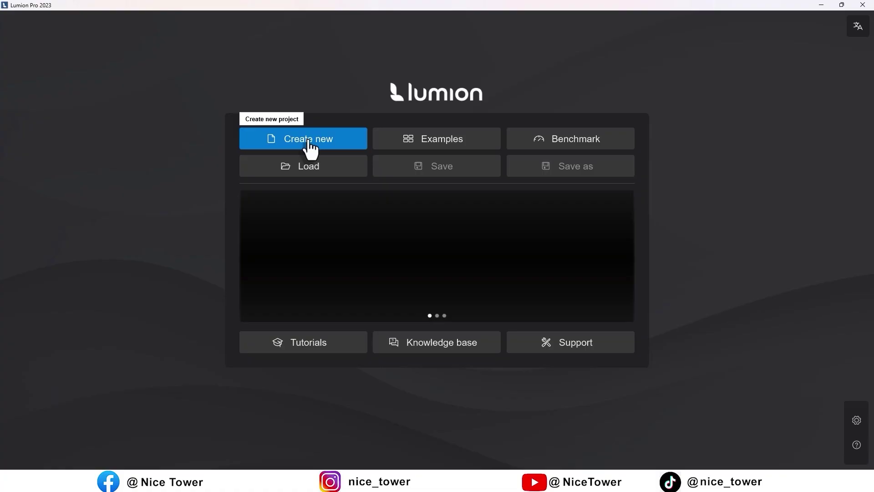
- Create a new project from the Plain environment template
left_click(316, 138)
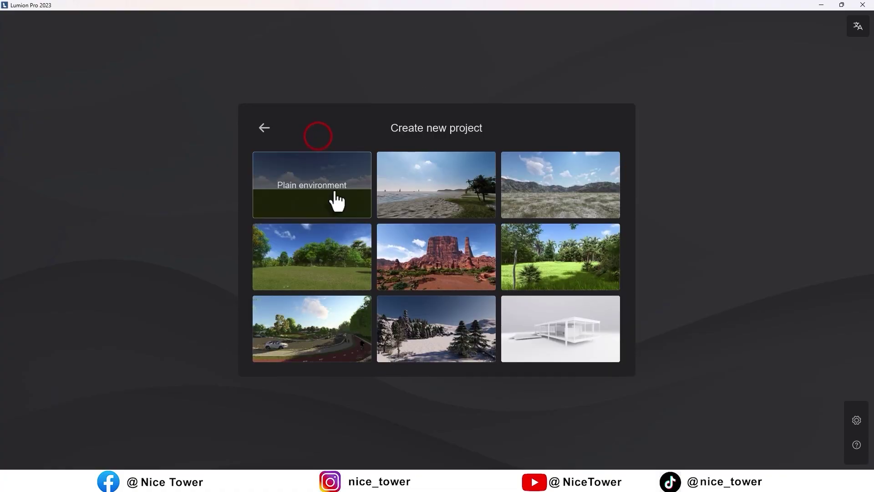
left_click(311, 197)
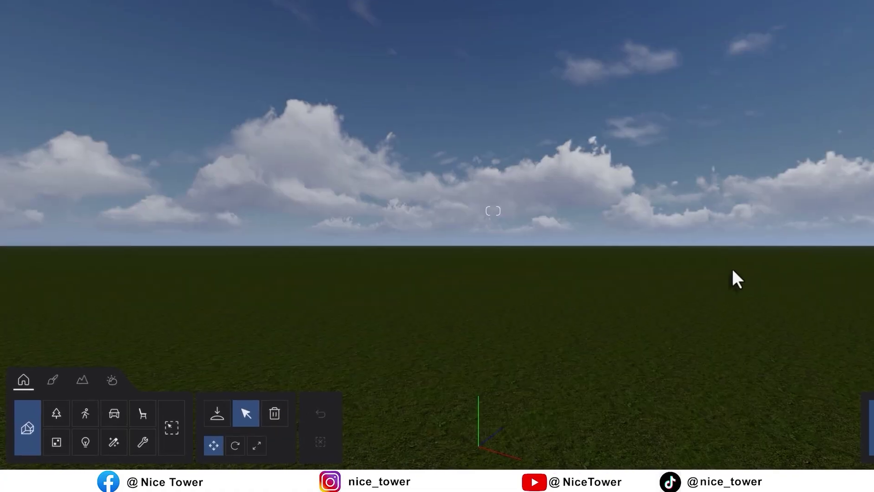
right_click_drag(647, 293, 642, 323)
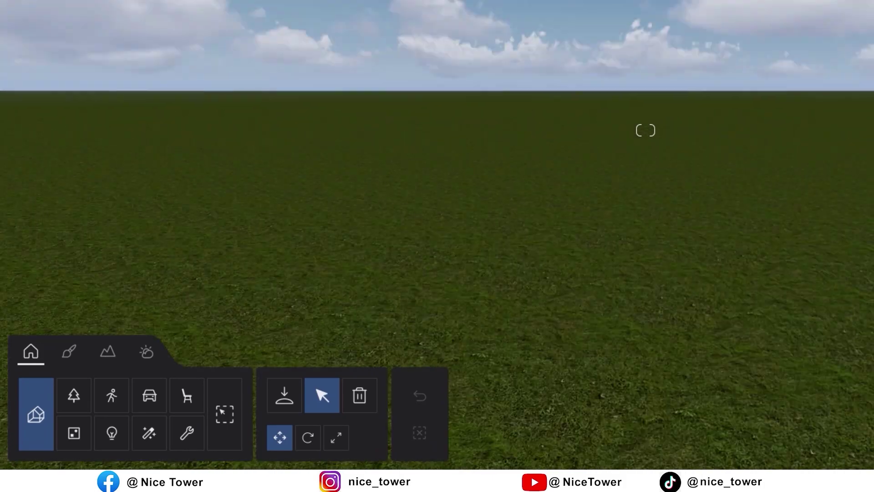
mouse_move(811, 204)
right_mouse_down()
mouse_move(838, 187)
mouse_move(811, 204)
right_mouse_up()
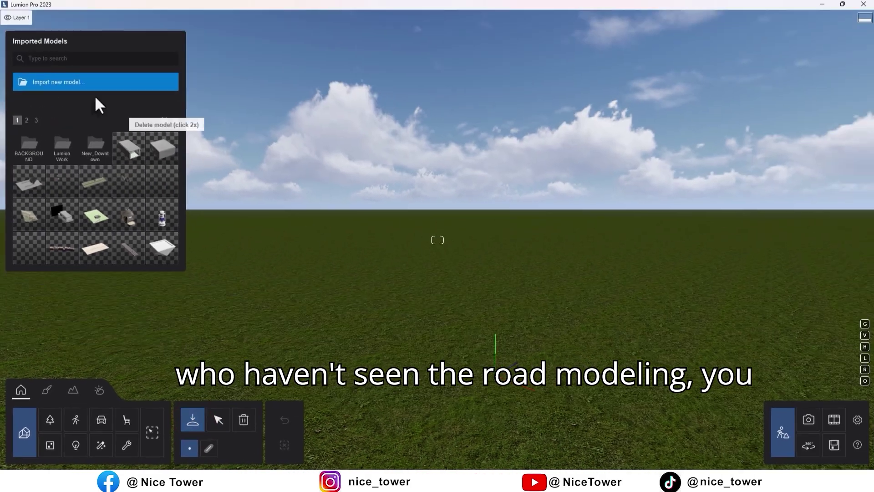
- Import Road.skp from the Skp folder as a new model named Road in the Main category
left_click(93, 91)
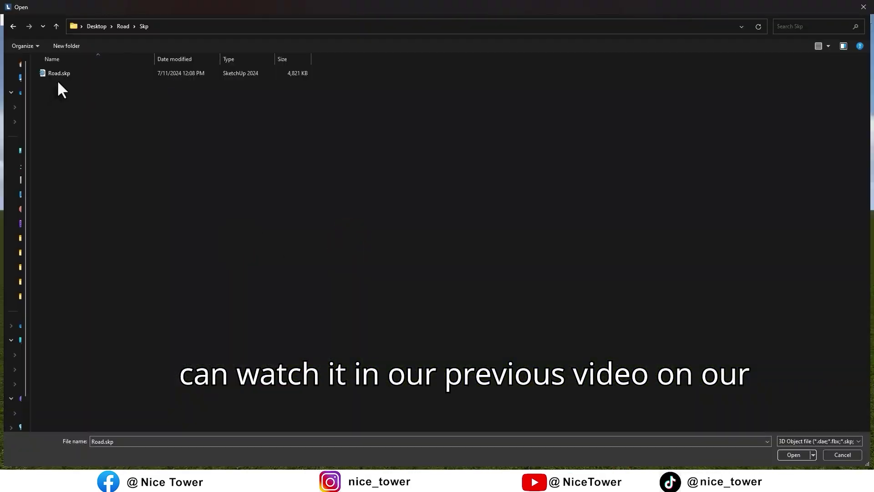
double_click(59, 75)
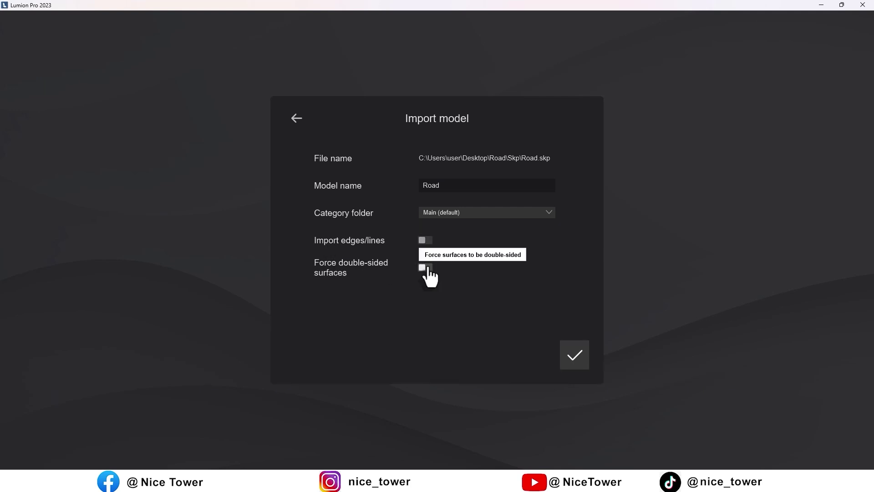
left_click(574, 355)
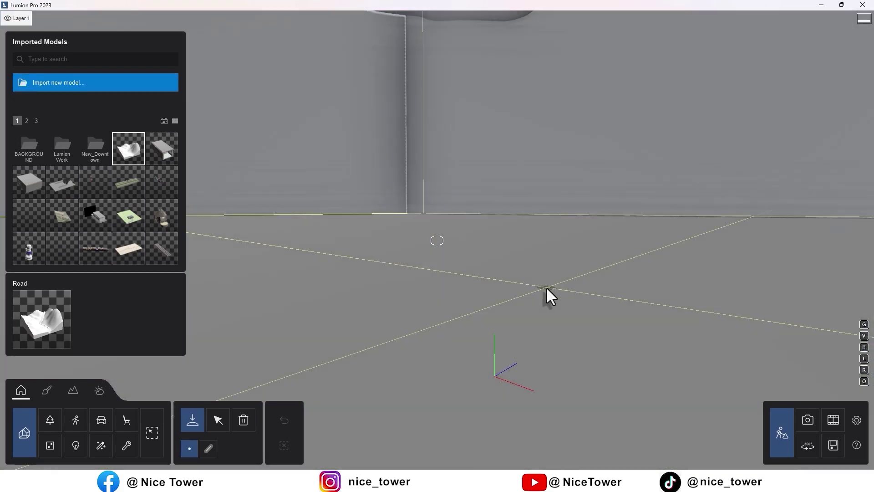
- Place the imported Road model on the open grass terrain near the scene origin
scroll(548, 291, "down", 5)
right_click_drag(548, 291, 545, 353)
key("w")
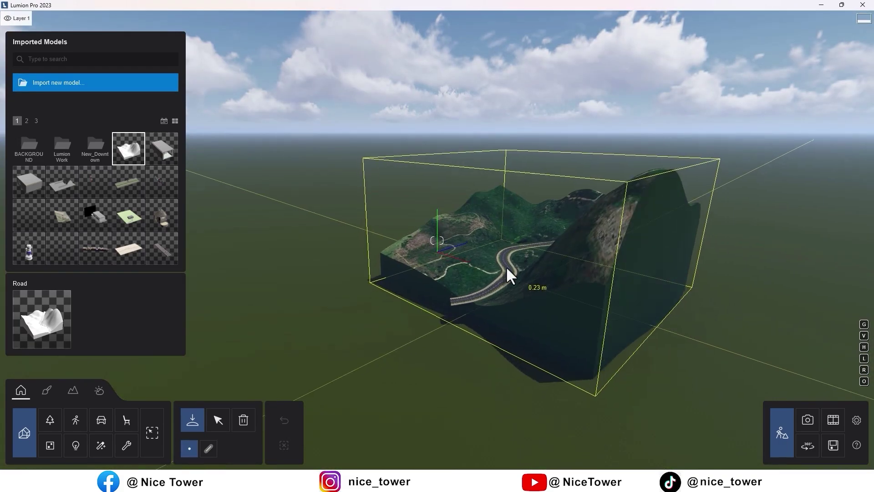
left_click(454, 250)
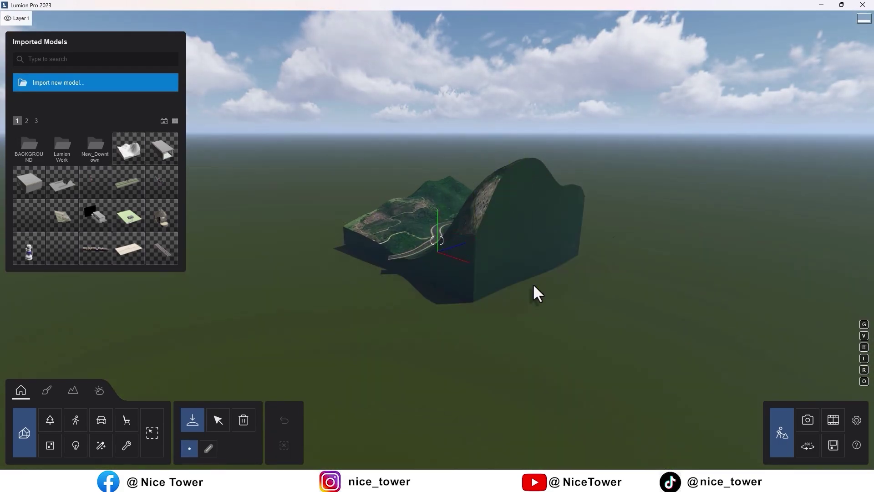
- Open the material editor with the asphalt road surface in close view
right_click_drag(537, 294, 437, 240)
key("w")
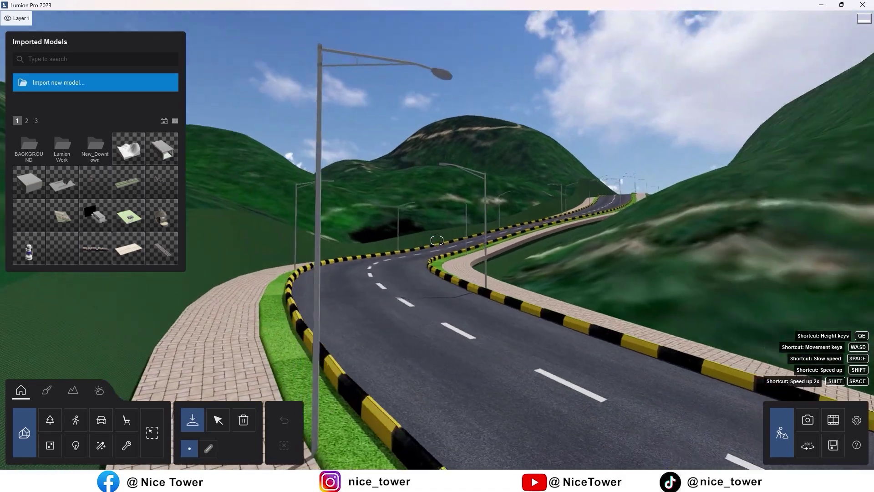
right_click_drag(436, 240, 371, 275)
key("d")
left_click(46, 390)
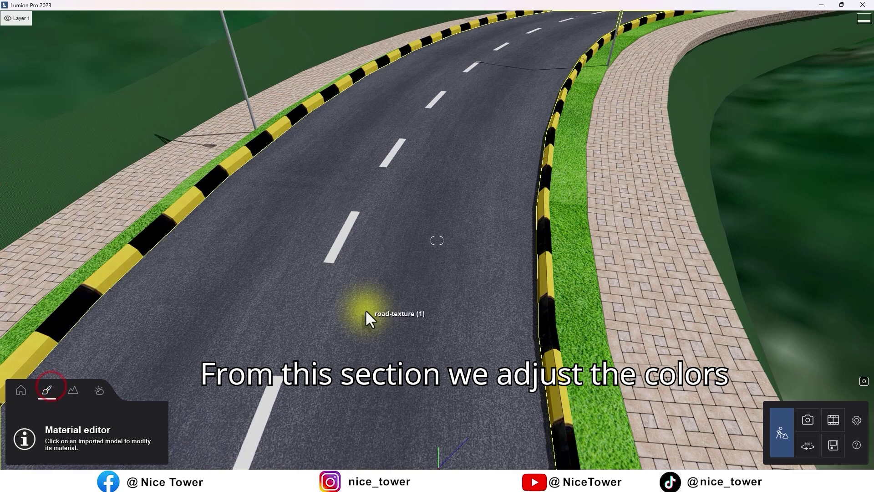
- Try the Asphalt 006 B 1024 landscape material on the road surface
left_click(366, 312)
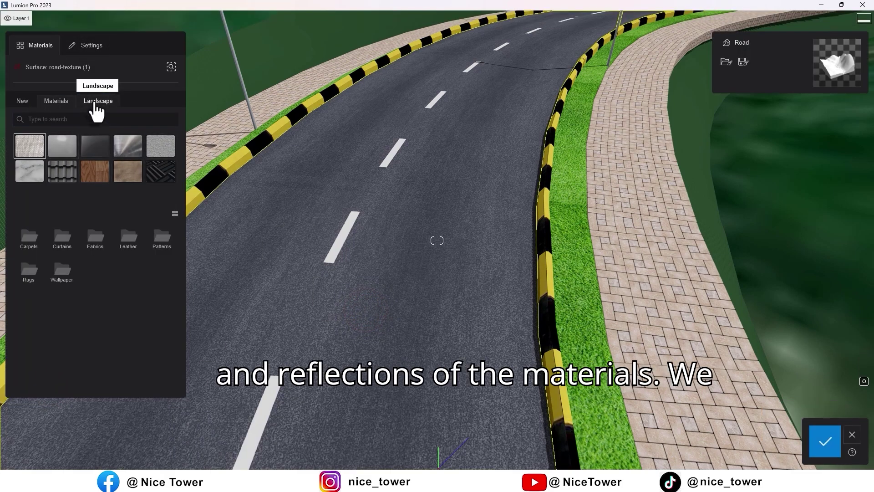
left_click(97, 101)
left_click(99, 172)
left_click(100, 275)
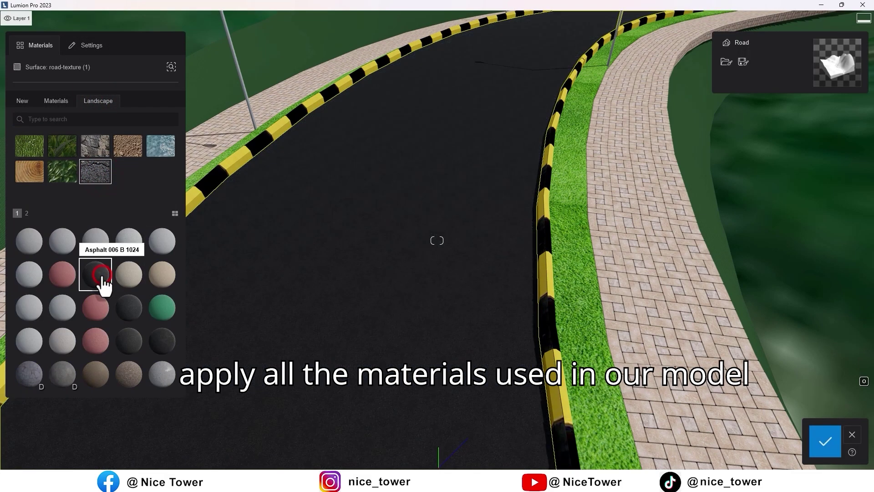
left_click(852, 434)
- Adjust the road-texture surface by raising its reflectivity and lowering its relief to about half
left_click(455, 312)
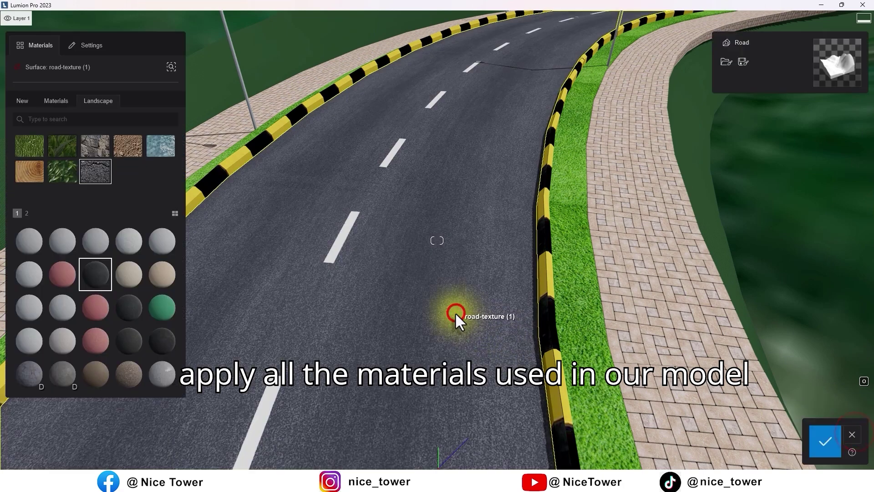
left_click(87, 46)
left_click_drag(72, 184, 111, 171)
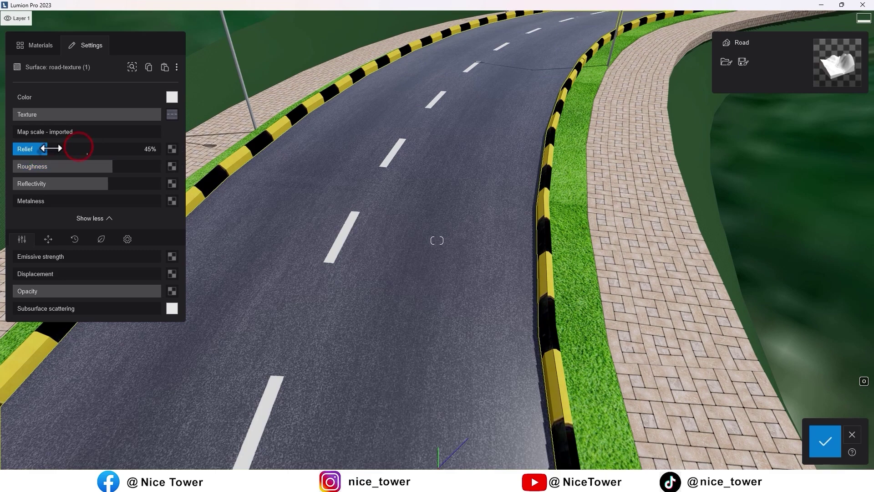
- Add slight soft edges to the road surface and set its stone weathering strength to 25%
left_click(128, 240)
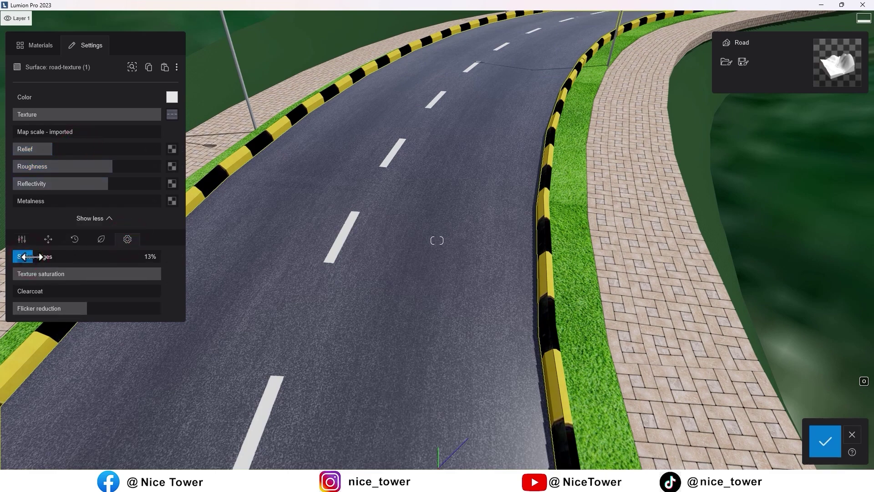
left_click(75, 240)
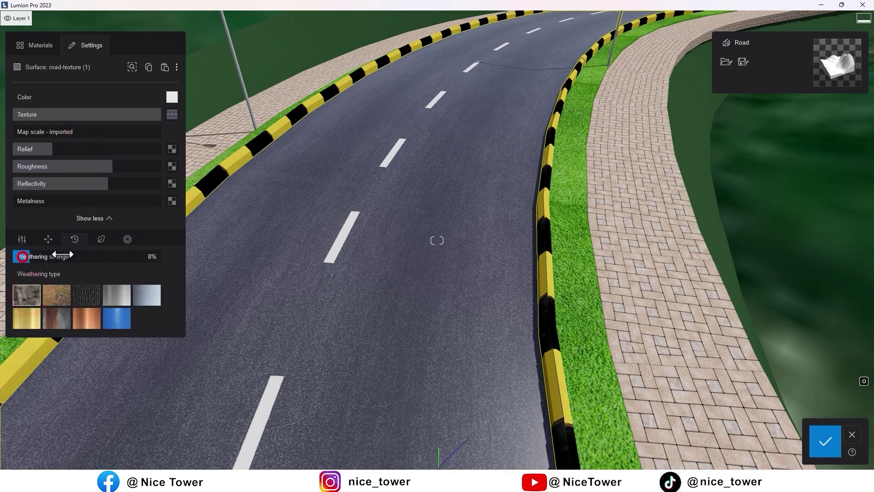
mouse_move(99, 250)
left_mouse_down()
mouse_move(128, 251)
mouse_move(94, 256)
left_mouse_up()
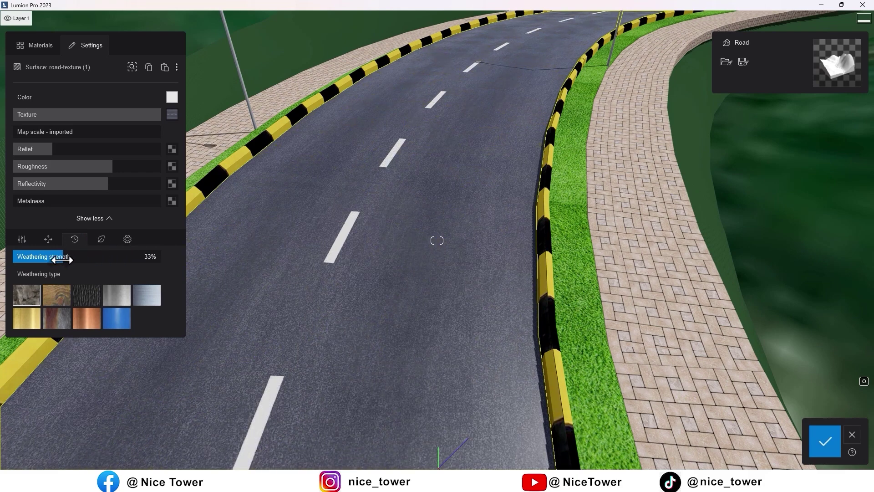
left_click(321, 256)
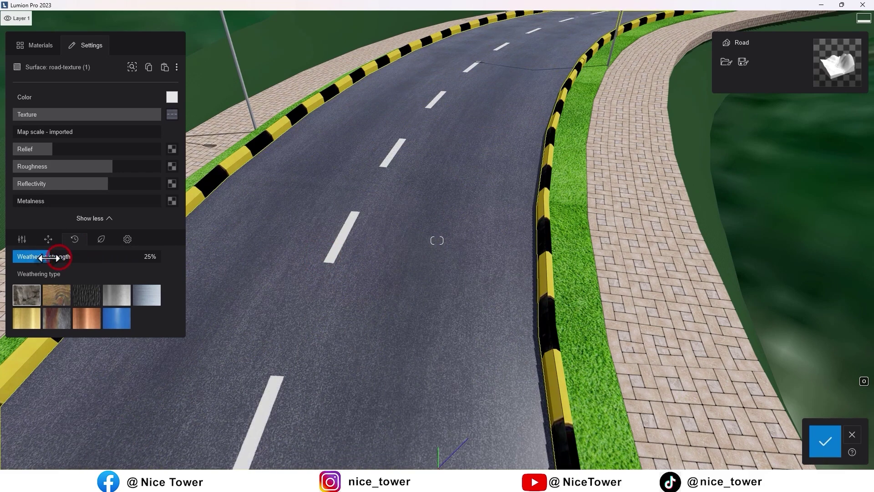
- Adjust the reflectivity and roughness of the black and yellow striped curb material
right_click_drag(291, 232, 119, 193)
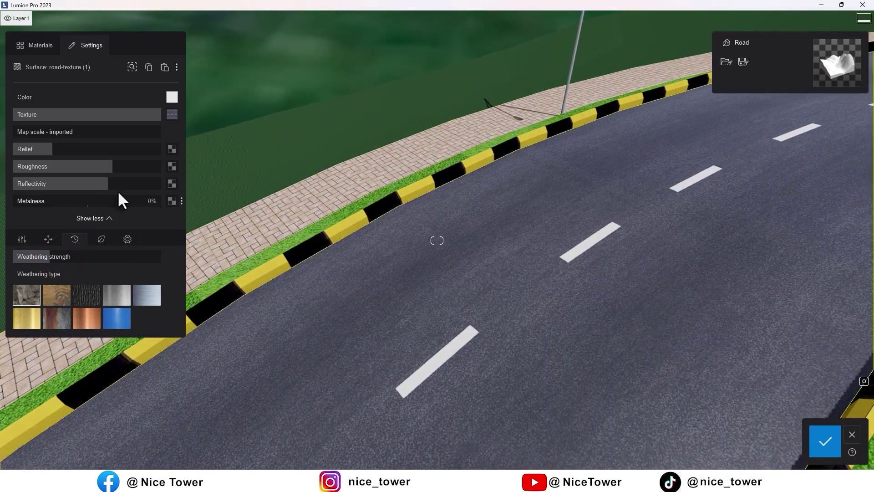
left_click(351, 229)
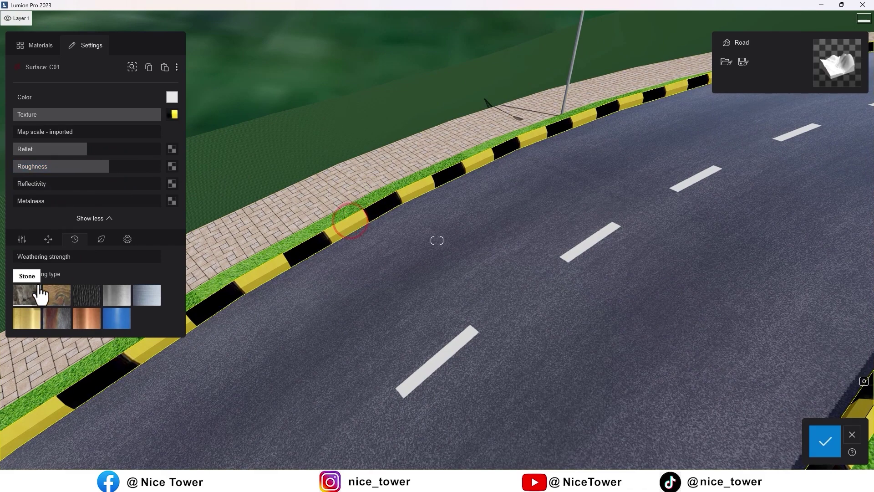
left_click_drag(36, 183, 77, 168)
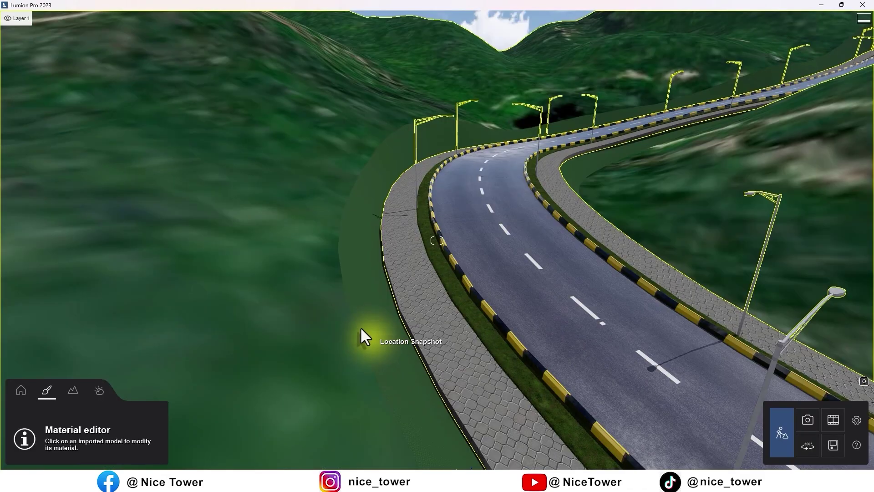
- Try landscape ground materials such as Ground 035 2048 and Grass 001 on the mountain terrain surface
left_click(364, 337)
left_click(81, 45)
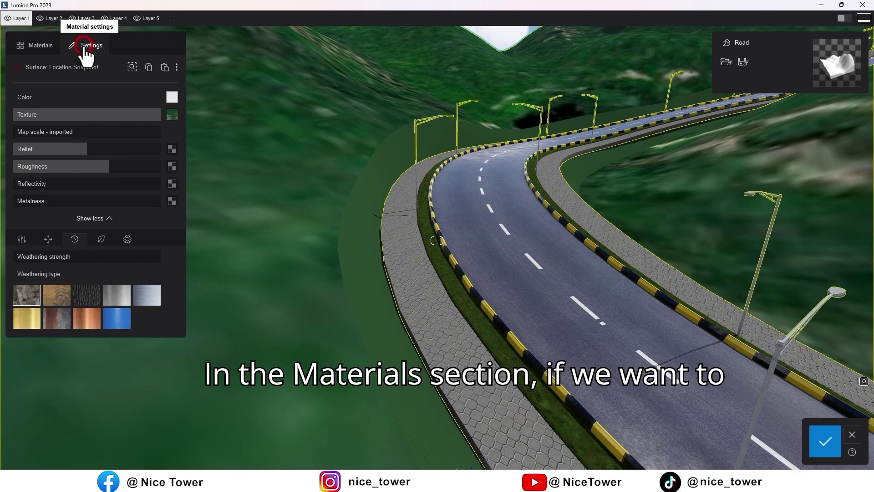
left_click(36, 45)
left_click(98, 101)
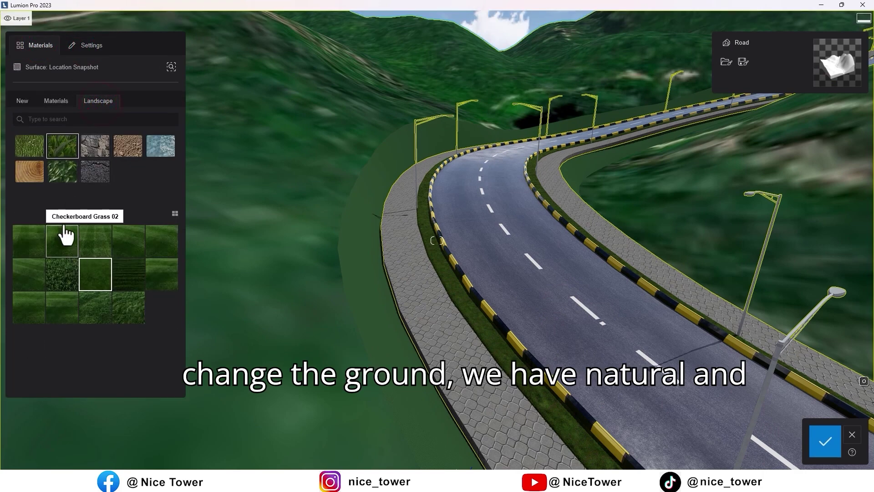
left_click(31, 146)
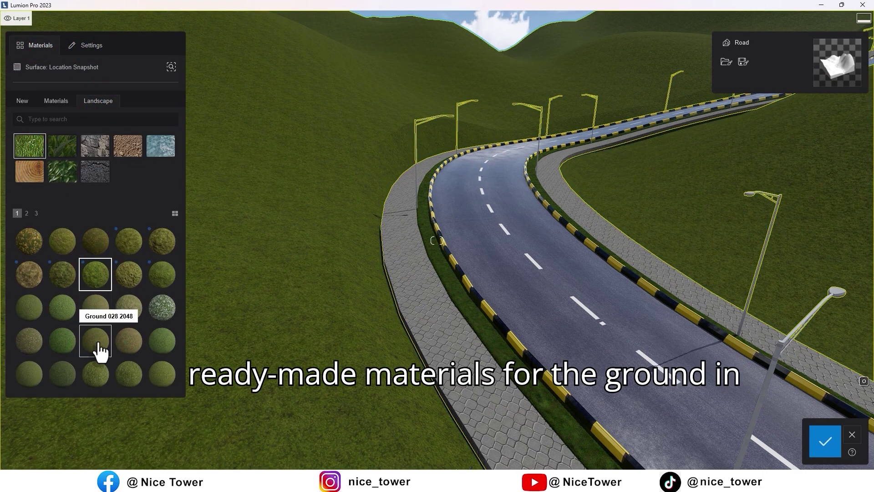
left_click(155, 315)
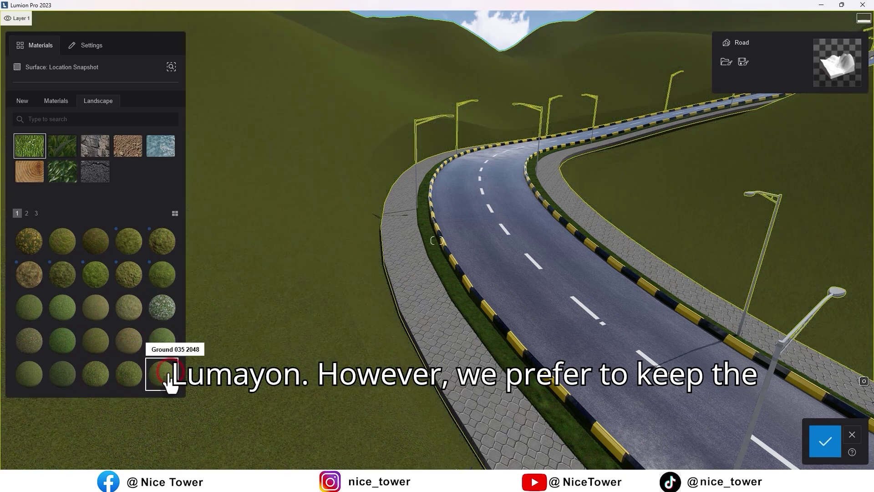
left_click(163, 374)
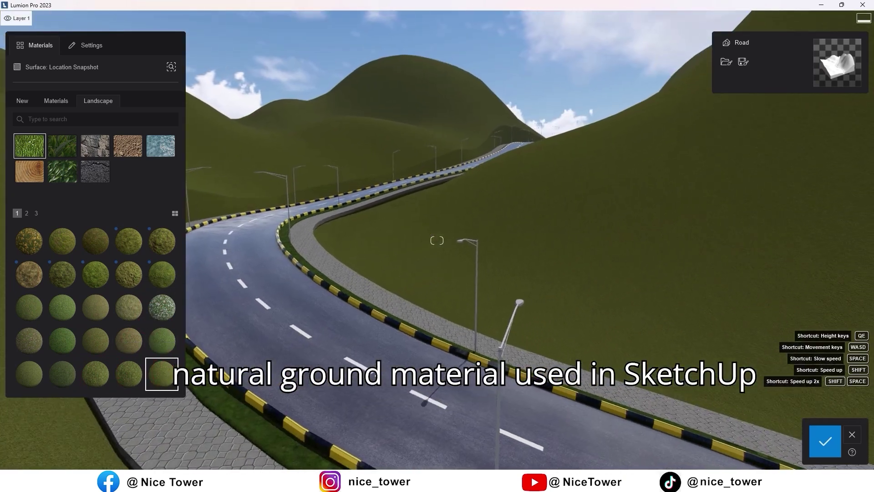
right_click_drag(660, 259, 552, 289)
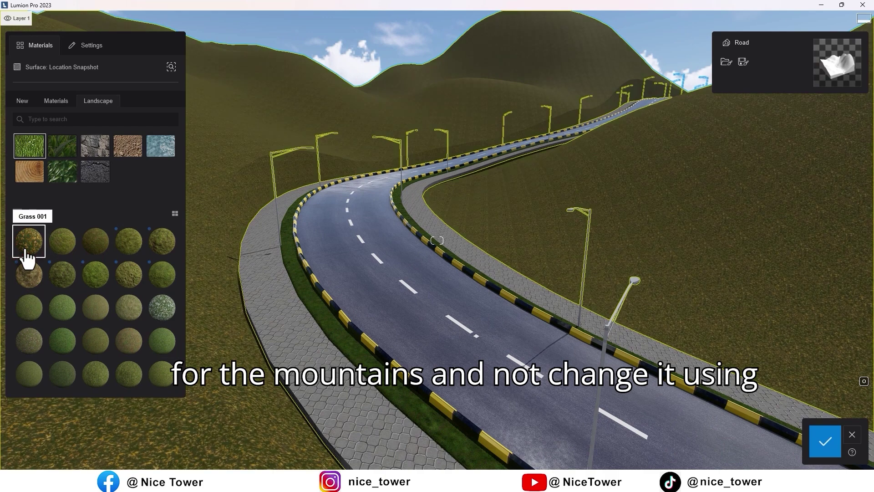
left_click(33, 314)
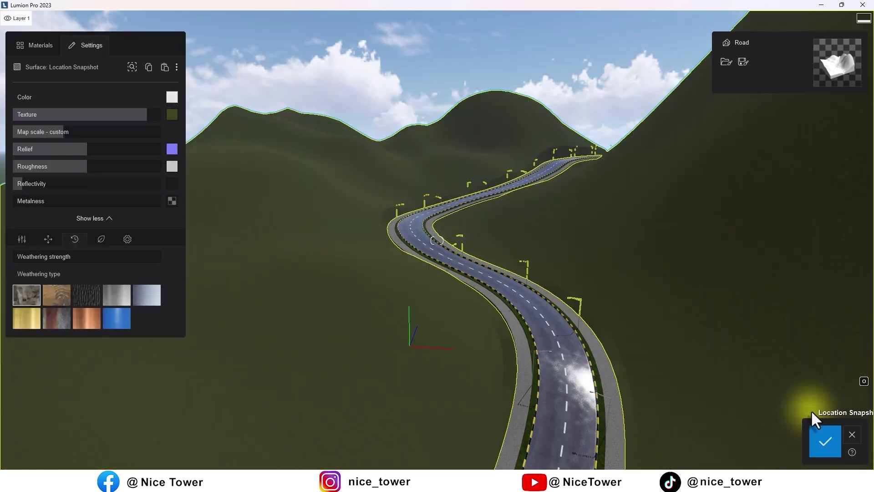
left_click(852, 434)
- Increase the reflectivity and lower the roughness of the street lamp pole's anodized aluminum material
key("w")
right_click_drag(542, 359, 466, 302)
key("w")
left_click(440, 283)
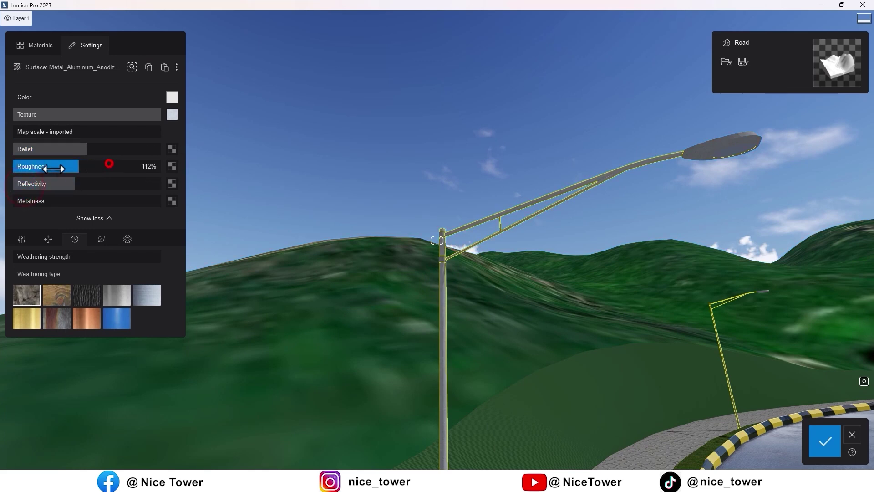
left_click_drag(54, 169, 51, 169)
- Change the lamp pole's material colour to black and reduce its texture strength
left_click(176, 98)
left_click_drag(222, 115, 190, 175)
left_click_drag(157, 115, 87, 119)
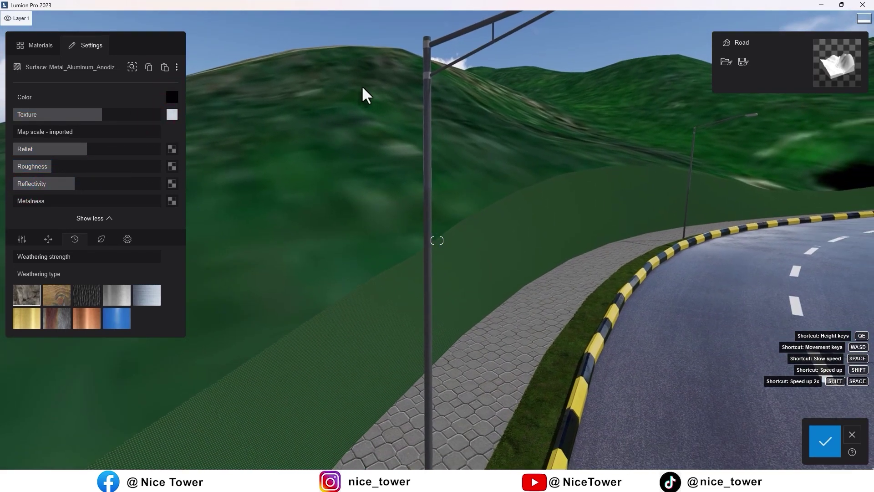
left_click_drag(92, 115, 97, 115)
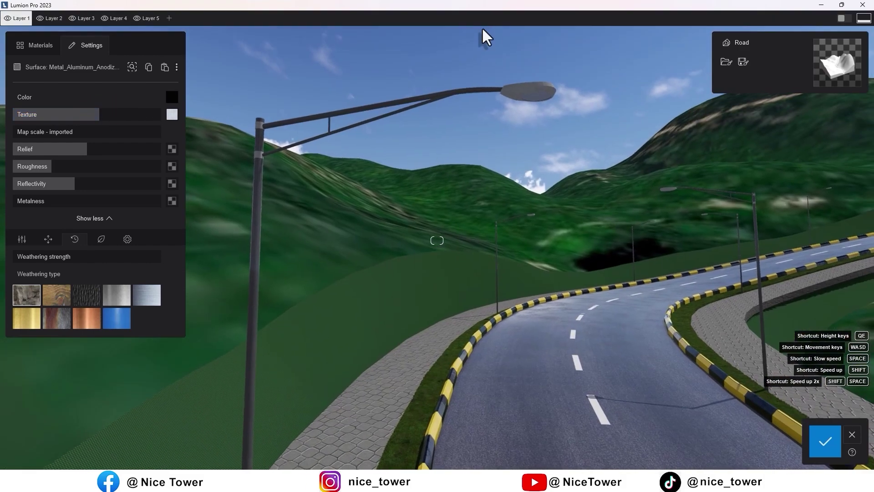
- Lower the texture strength of the street lamp head housing and raise the emissive strength of the lamp lens material
left_click(531, 89)
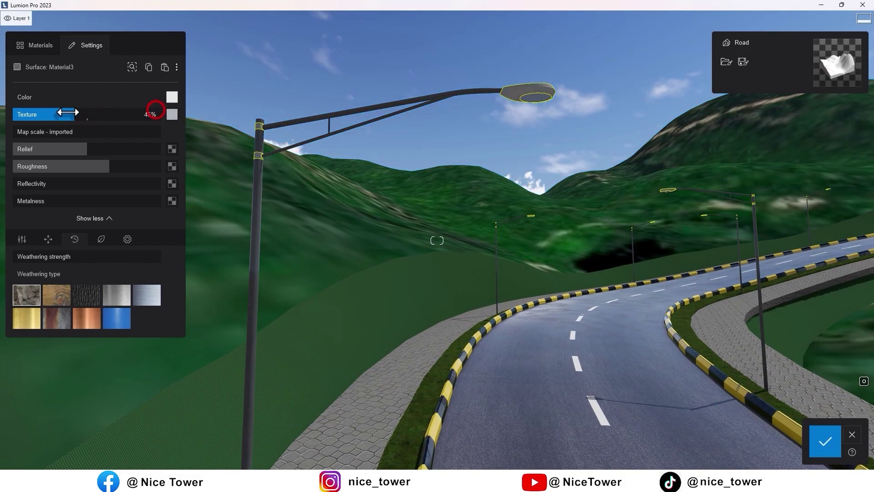
left_click(23, 240)
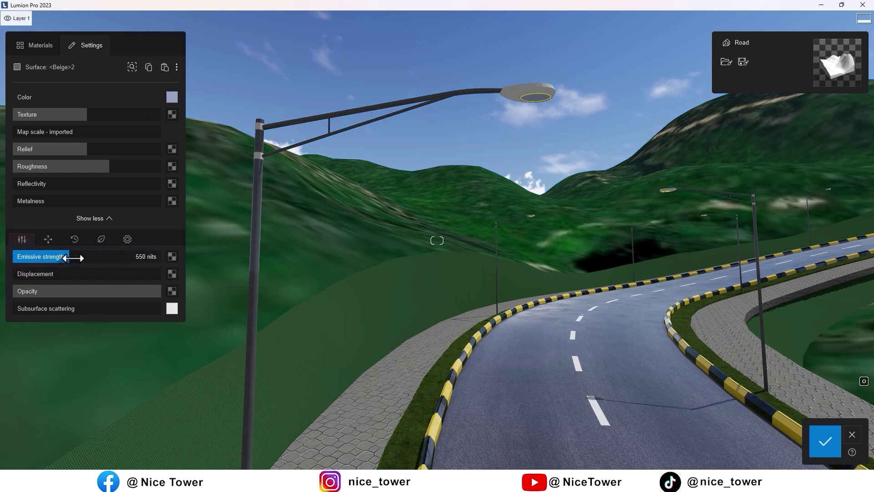
- Give the lamp lens a warm beige colour with texture strength at 0%, and save the material changes
left_click(172, 97)
left_click(274, 152)
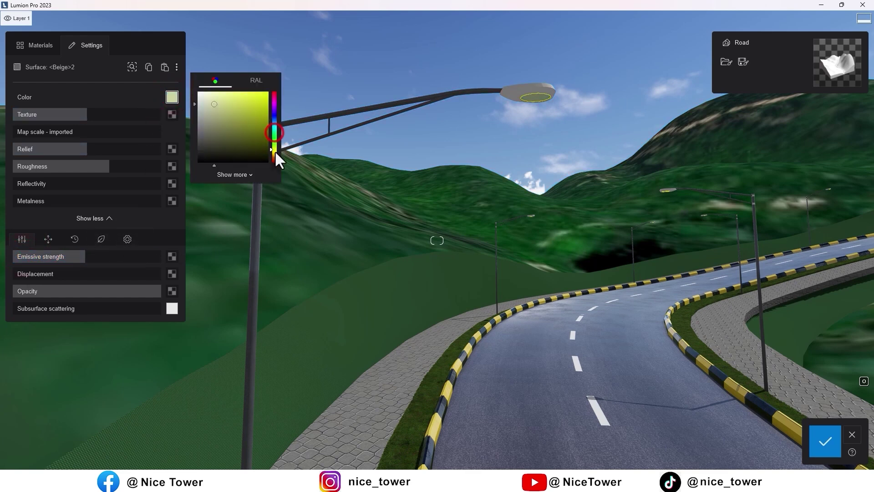
left_click(241, 127)
left_click(222, 93)
left_click_drag(90, 112, 167, 117)
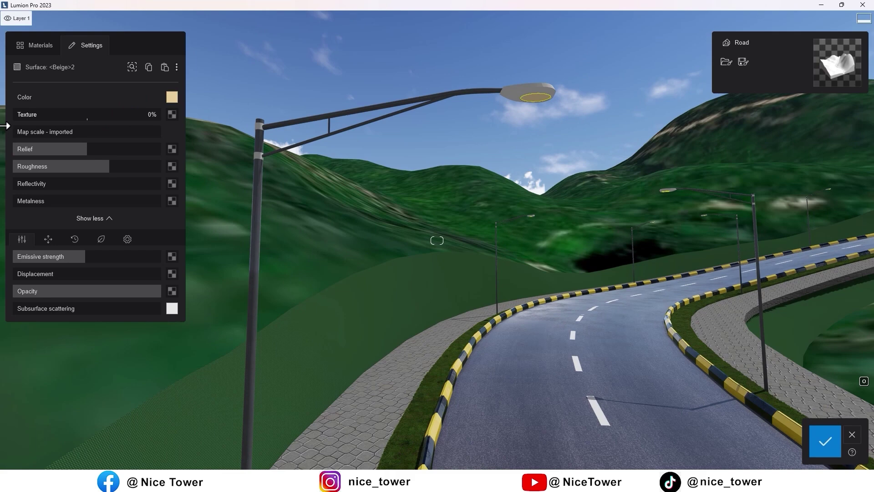
key("w")
right_click_drag(422, 208, 537, 218)
left_click(825, 441)
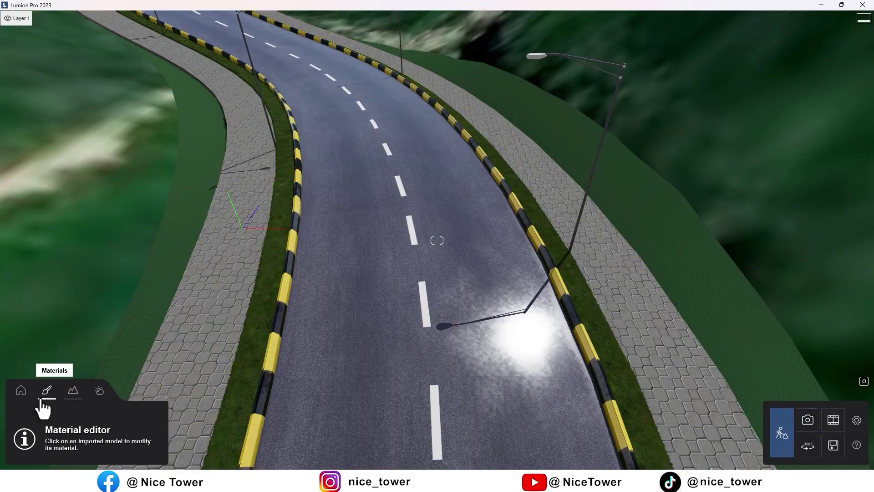
- Start a line placement of transport objects for the road
left_click(21, 390)
left_click(101, 428)
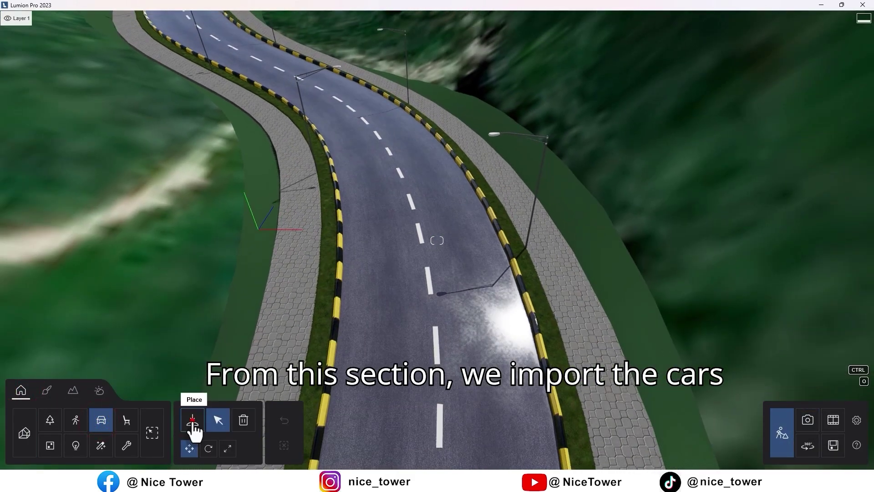
left_click(192, 419)
left_click(209, 449)
- Lay out a multi-point placement line along one lane, following the bends over the full length of the road
key("s")
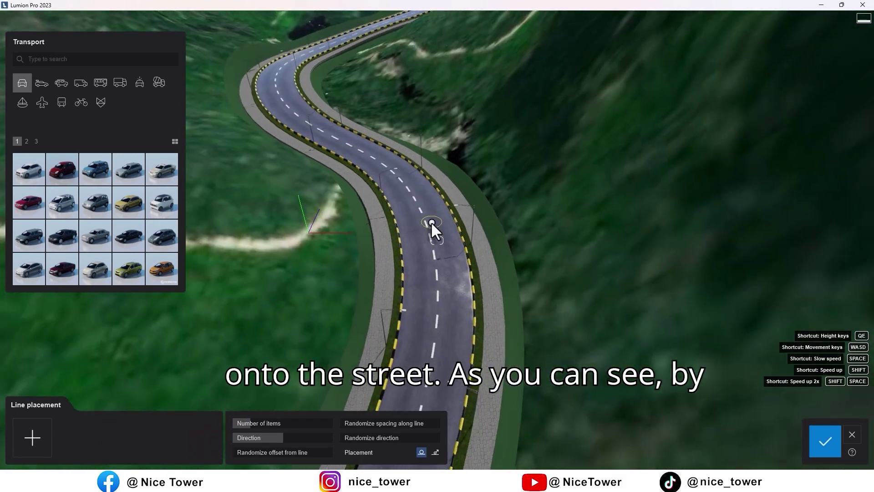
right_click_drag(431, 223, 425, 270)
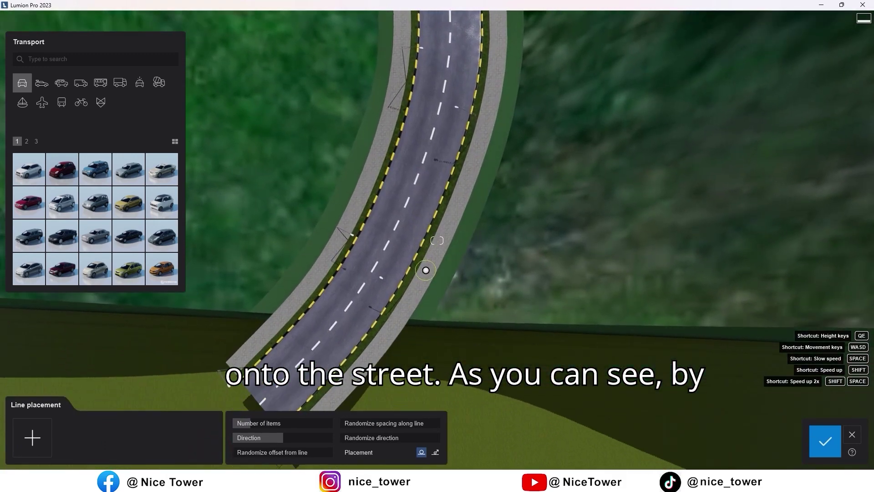
left_click(276, 407)
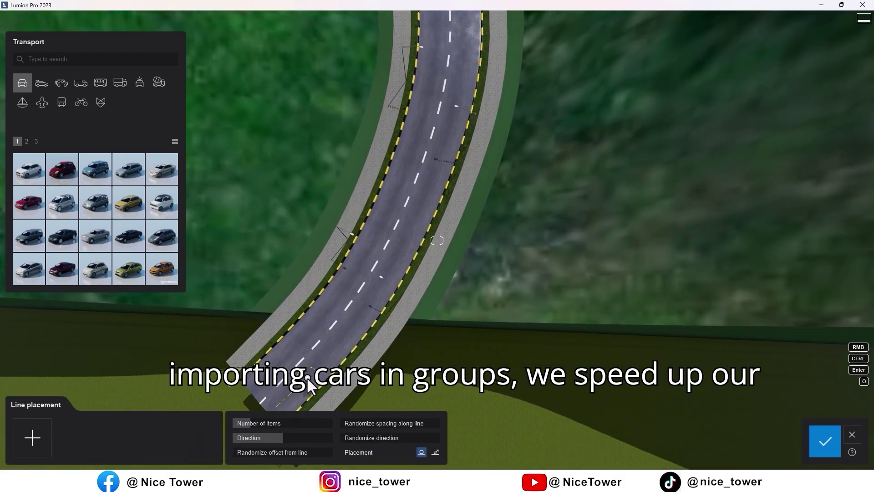
left_click(368, 306)
right_click_drag(436, 162, 451, 137)
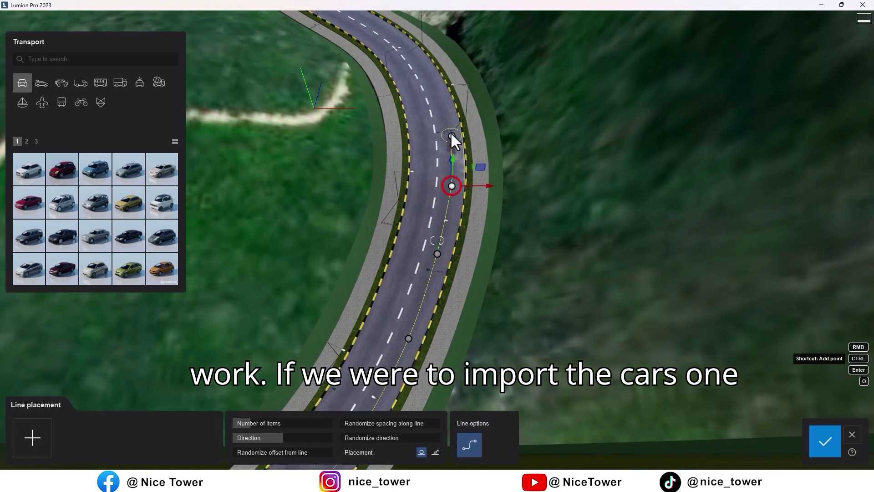
right_click_drag(381, 85, 296, 87)
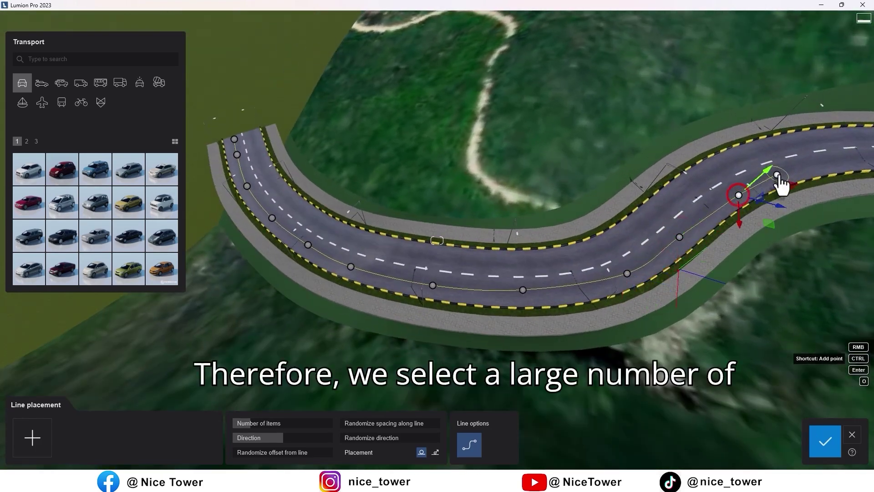
right_click_drag(778, 186, 752, 196)
right_click_drag(501, 228, 485, 255)
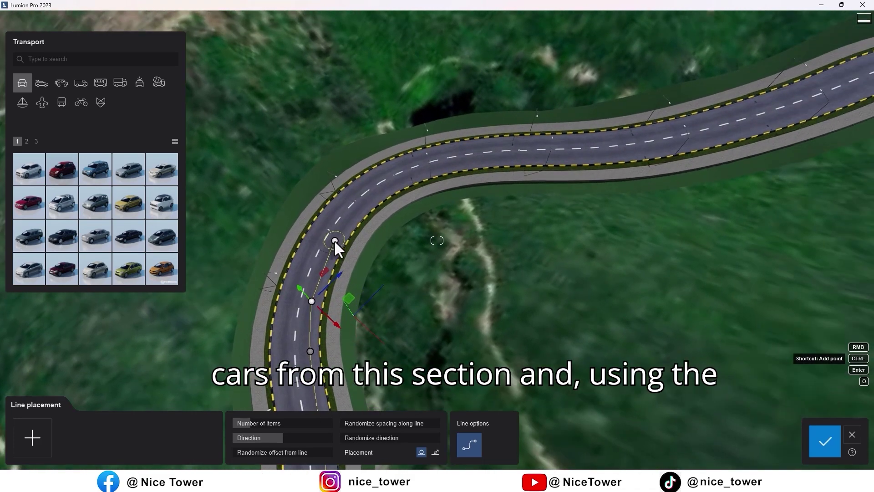
left_click(391, 182, "ctrl")
left_click(429, 170, "ctrl")
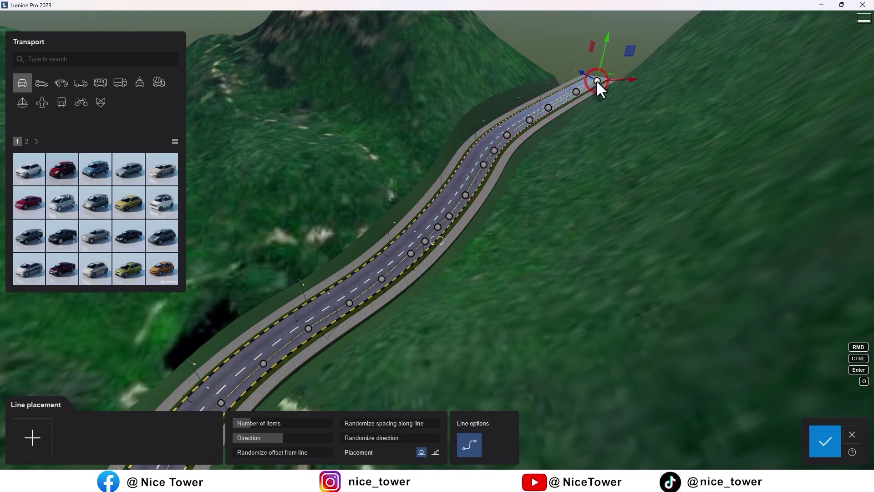
- Populate the lane's placement line with Car HD 005 and SUV 001
left_click(27, 141)
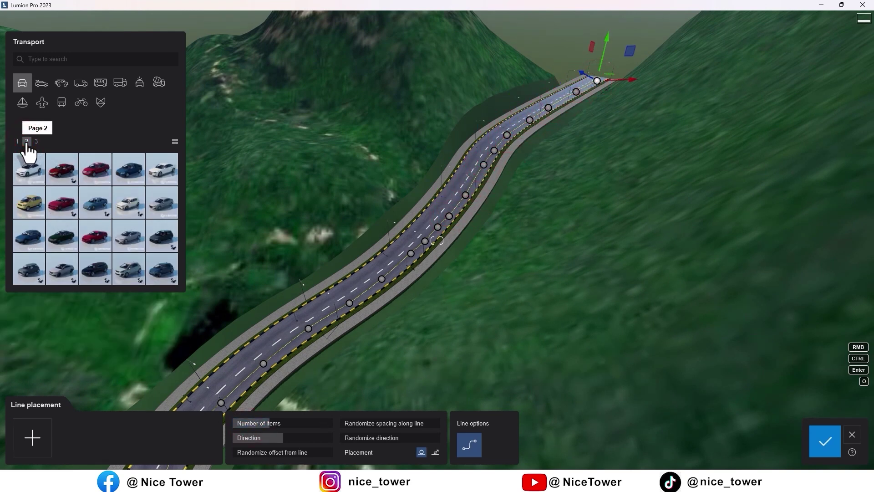
left_click(127, 169)
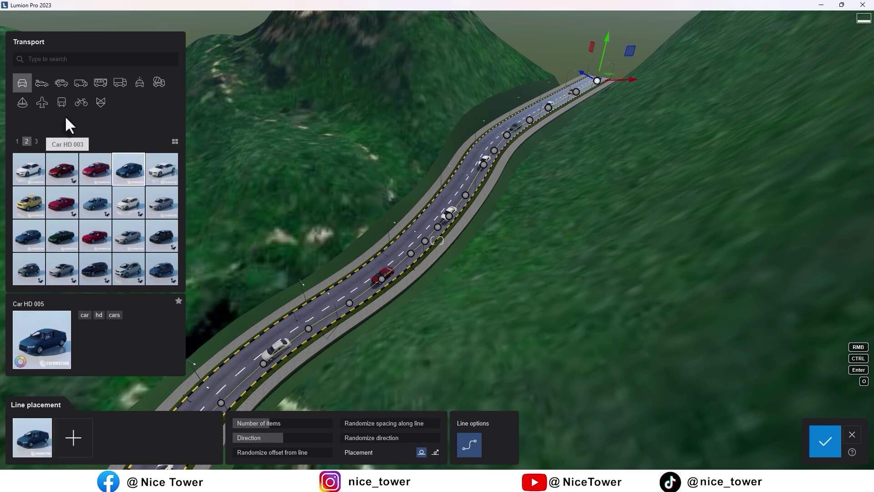
left_click(79, 83)
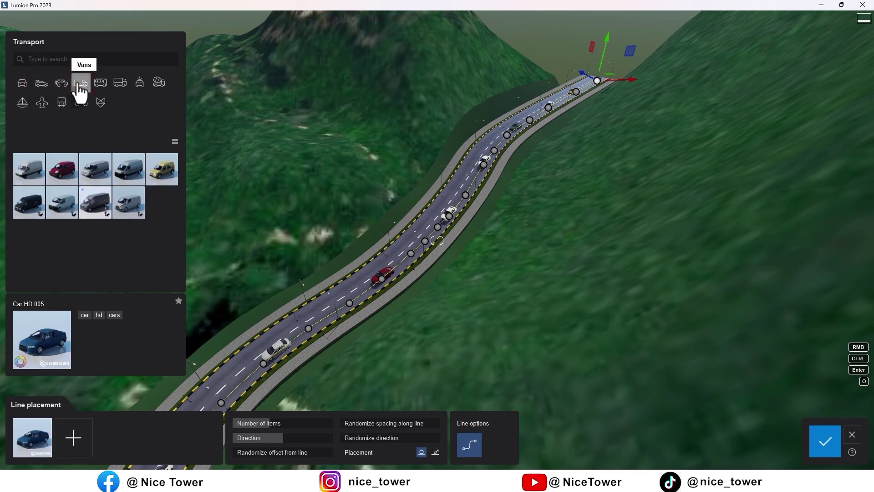
left_click(63, 83)
left_click(127, 170)
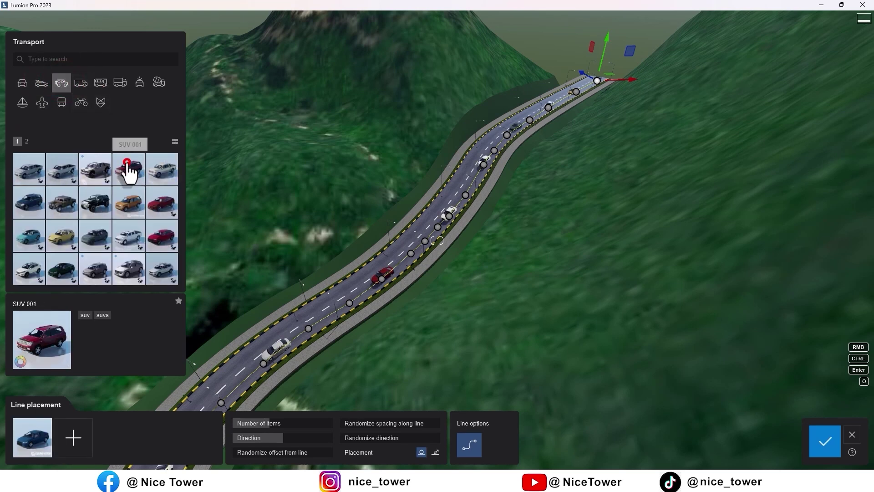
left_click(70, 443)
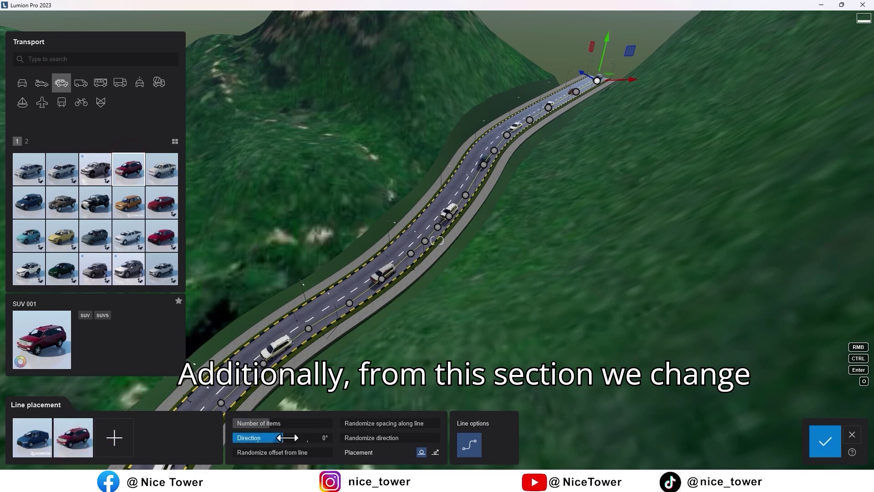
- Set the cars' direction to 180° and conform them to the ground, with the line switched to straight segments
left_click_drag(316, 435, 342, 433)
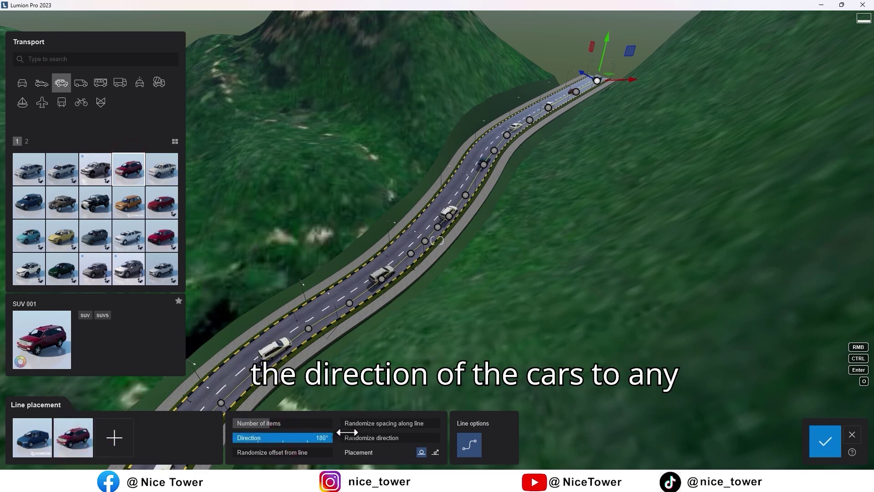
left_click(470, 446)
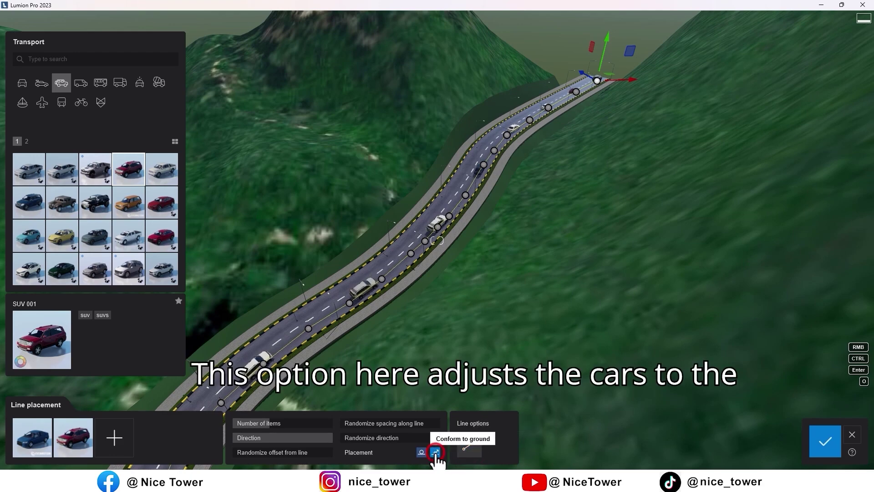
right_click_drag(462, 361, 327, 333)
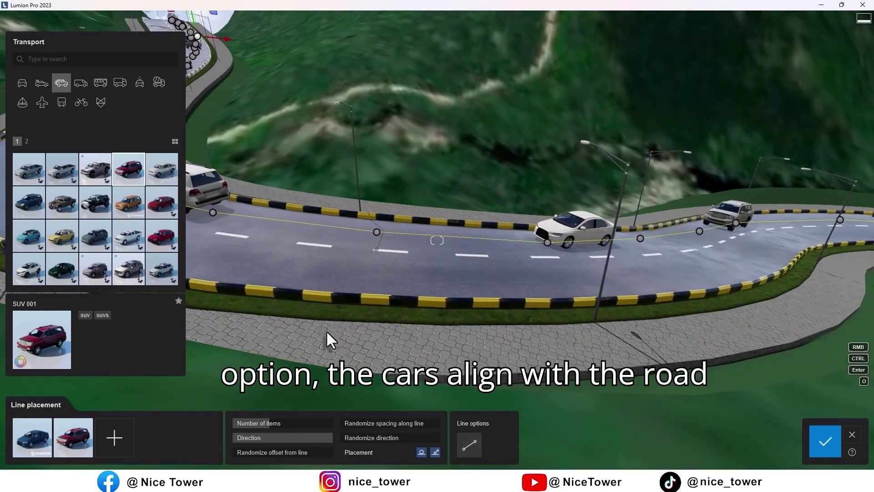
- Add SportsCar HD 002 and JapaneseCar 006 to the vehicle mix on the placement line
left_click(42, 83)
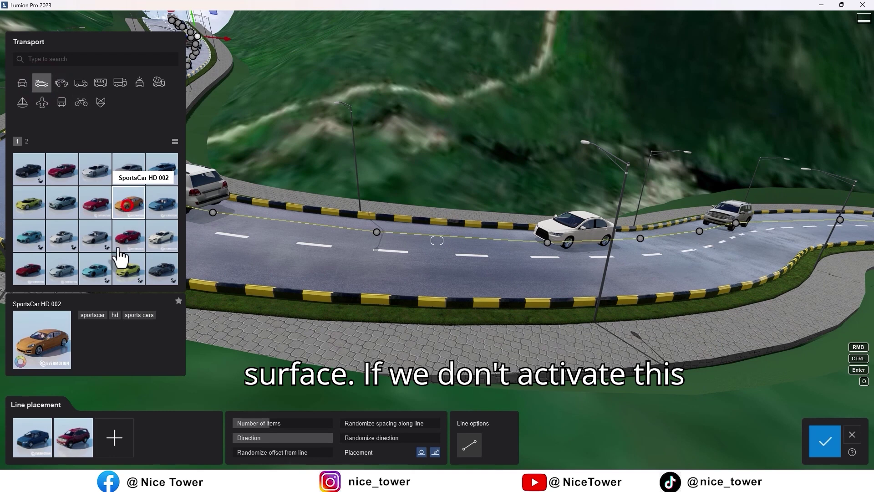
left_click(129, 202)
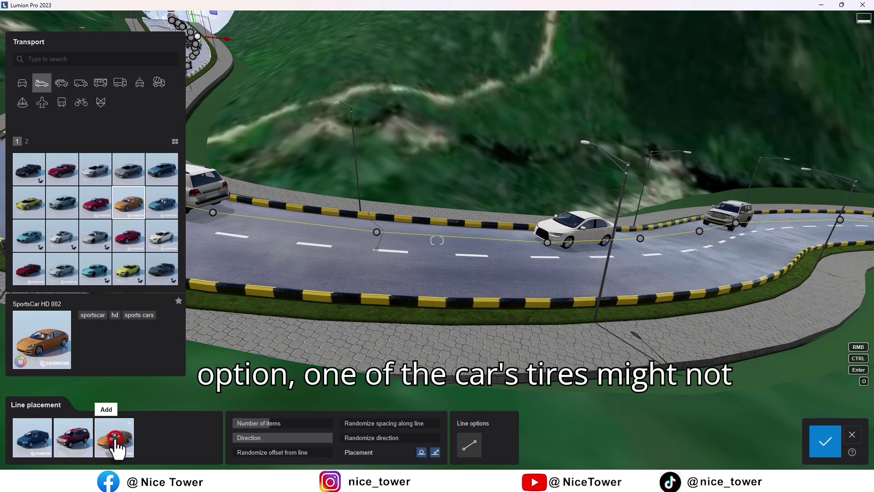
left_click(62, 84)
left_click(22, 82)
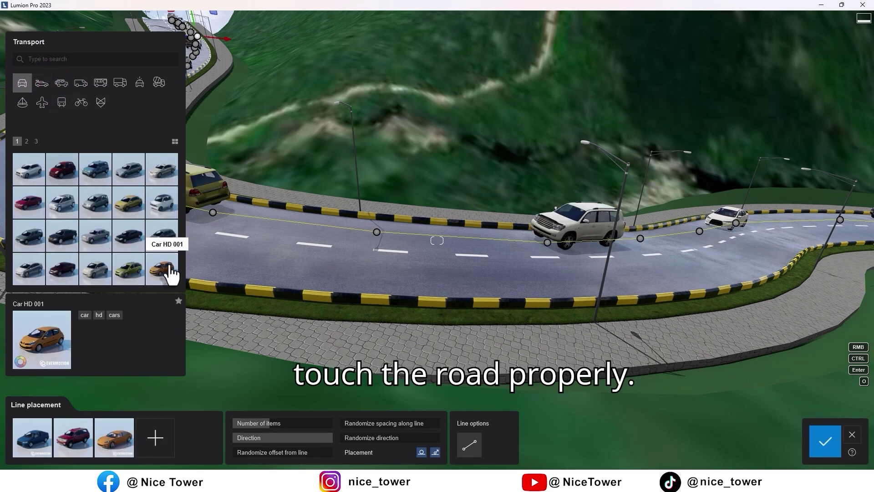
left_click(36, 141)
left_click(162, 202)
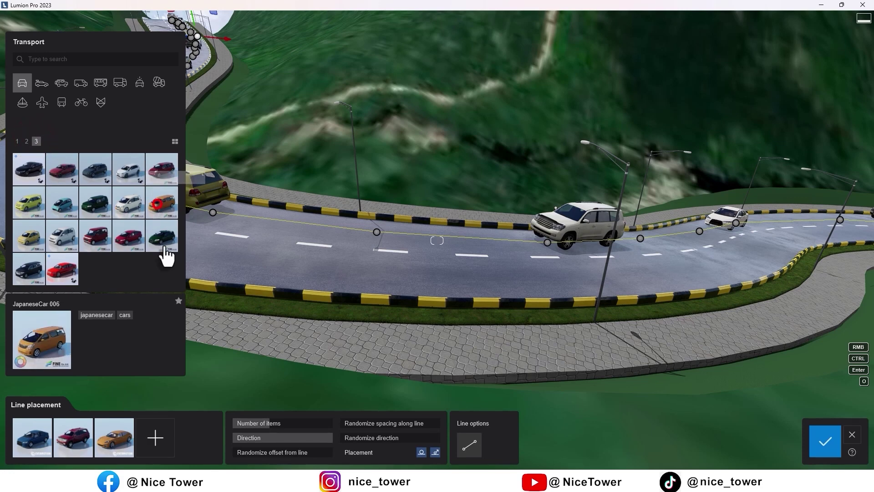
left_click(156, 438)
- Set the number of items along the line to 10 and confirm the car placement
left_click_drag(264, 423, 258, 423)
right_click_drag(324, 340, 231, 369)
key("w")
key("q")
key("q")
key("w")
left_click_drag(271, 424, 301, 427)
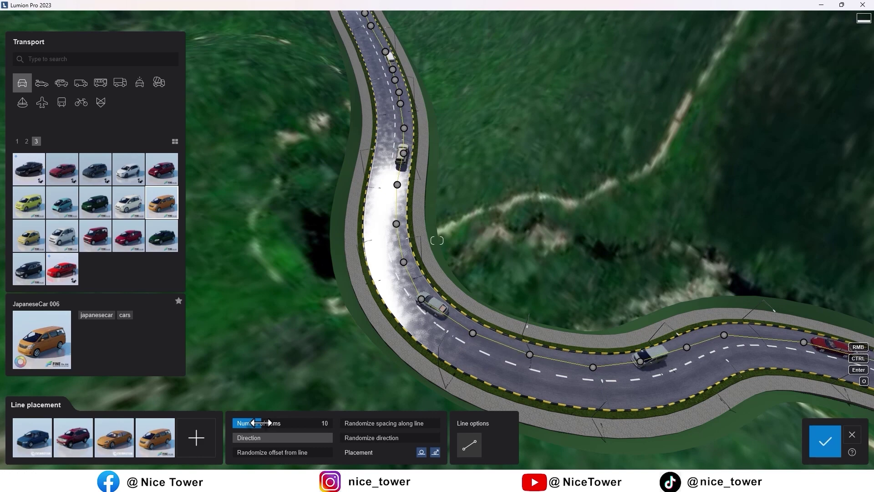
left_click(825, 442)
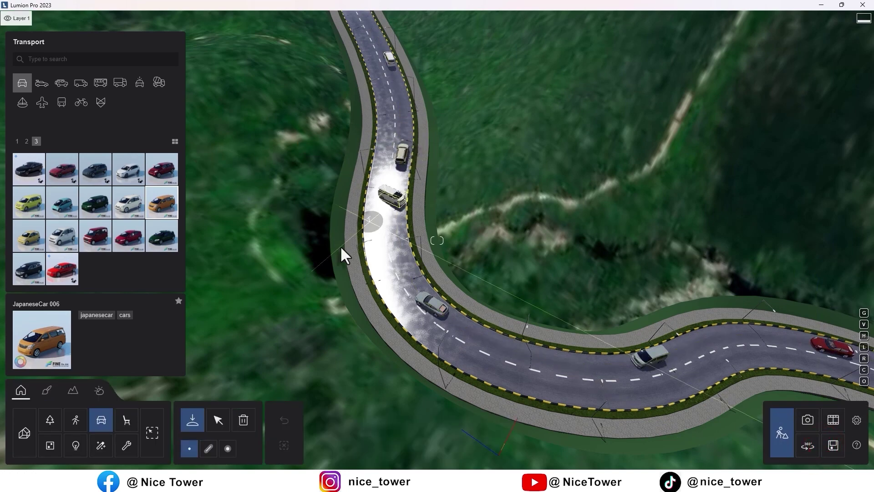
- Start a second vehicle placement line in the opposite lane, with its first points along the straight end of the road
left_click(208, 449)
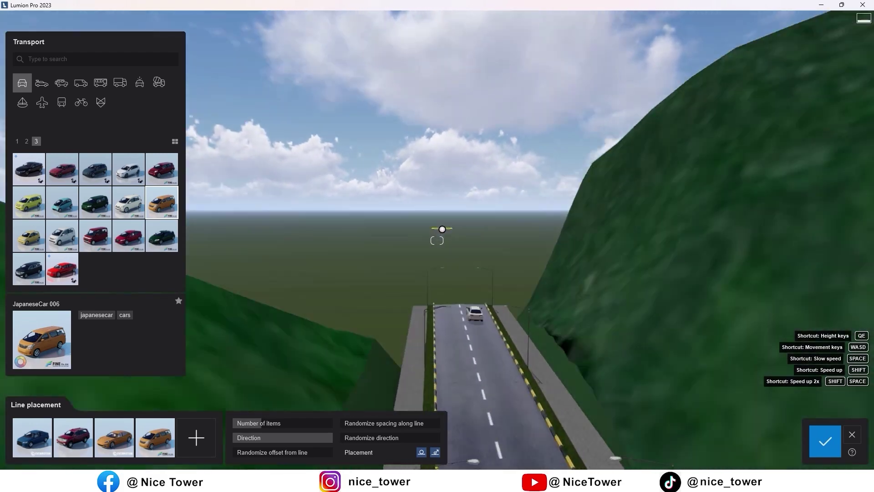
key("w")
right_click_drag(442, 229, 455, 273)
left_click(432, 240)
key("s")
left_click(447, 316, "ctrl")
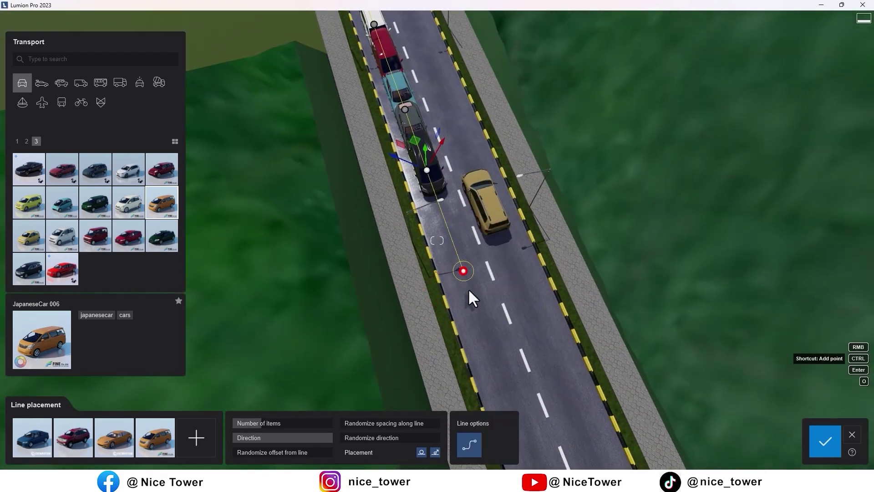
left_click(465, 275, "ctrl")
left_click(497, 357, "ctrl")
- Continue the second vehicle line along the opposite lane through the remaining bends and confirm the placement
right_click_drag(497, 357, 465, 219)
left_click(466, 213, "ctrl")
right_click_drag(528, 146, 411, 261)
key("w")
left_click(436, 364, "ctrl")
right_click_drag(437, 365, 441, 269)
left_click(443, 269, "ctrl")
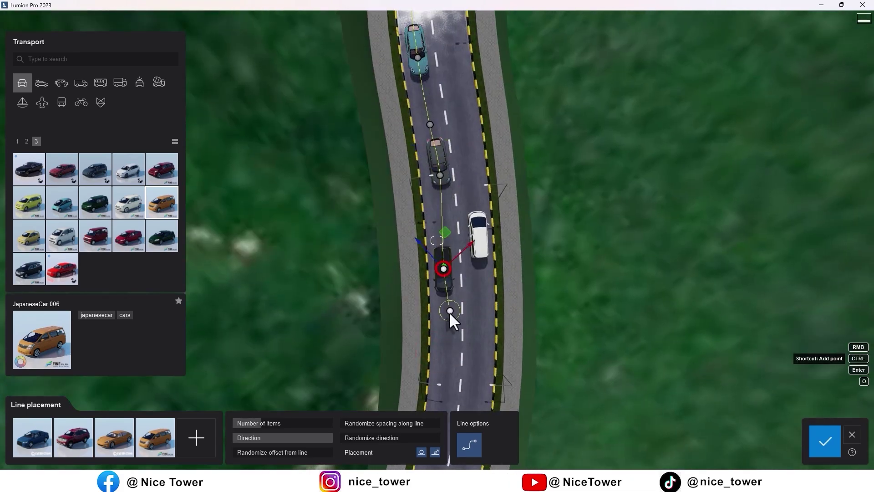
left_click(461, 355, "ctrl")
right_click_drag(461, 356, 371, 289)
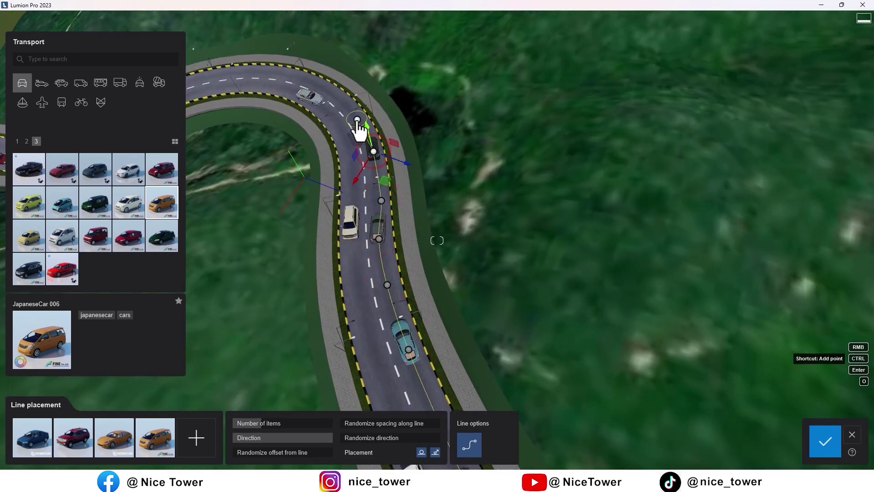
right_click_drag(292, 76, 567, 266)
key("w")
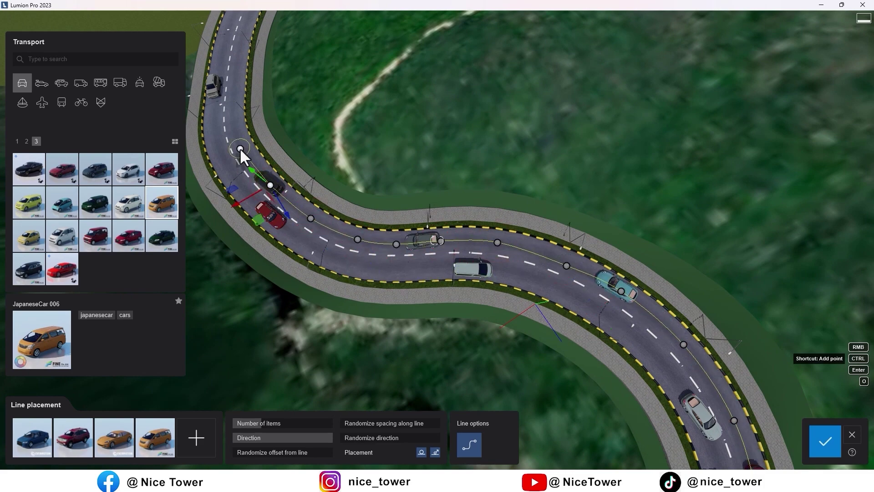
left_click(243, 47, "ctrl")
right_click_drag(243, 47, 248, 18)
left_click(826, 441)
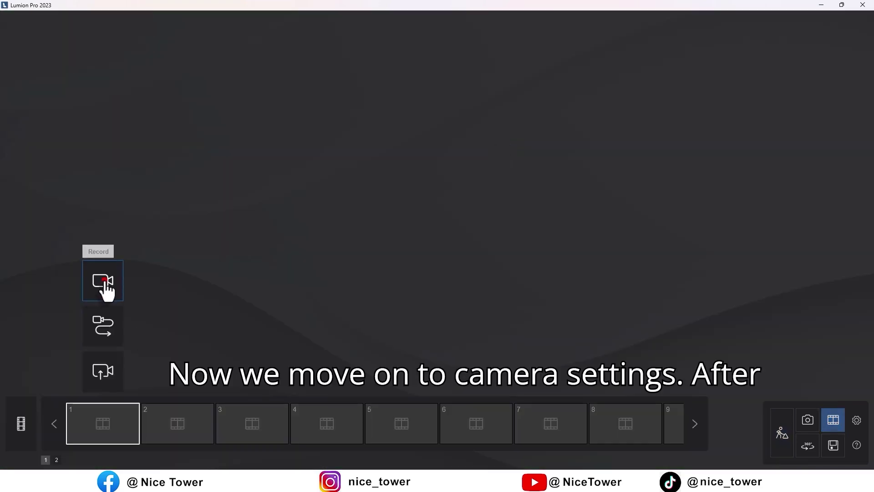
- Start recording clip 1, widen the focal length setting slightly, and capture a top-down first keyframe over the bend with the red and turquoise cars
left_click(103, 283)
right_click_drag(436, 171, 432, 212)
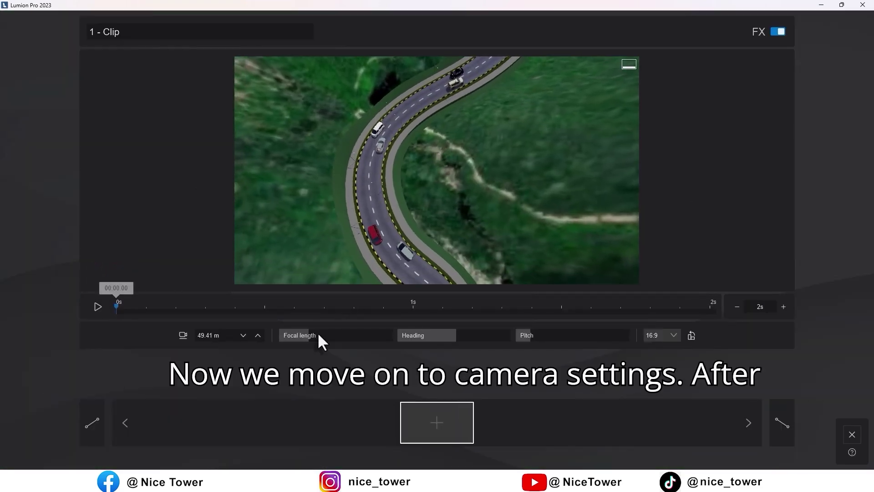
left_click_drag(309, 335, 322, 337)
right_click_drag(437, 183, 359, 201)
left_click_drag(488, 335, 490, 333)
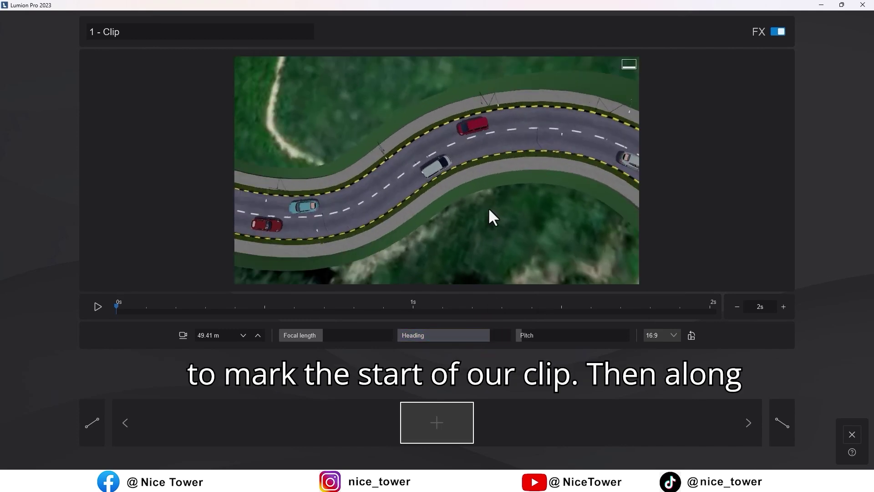
key("a")
right_click_drag(489, 209, 507, 242)
key("w")
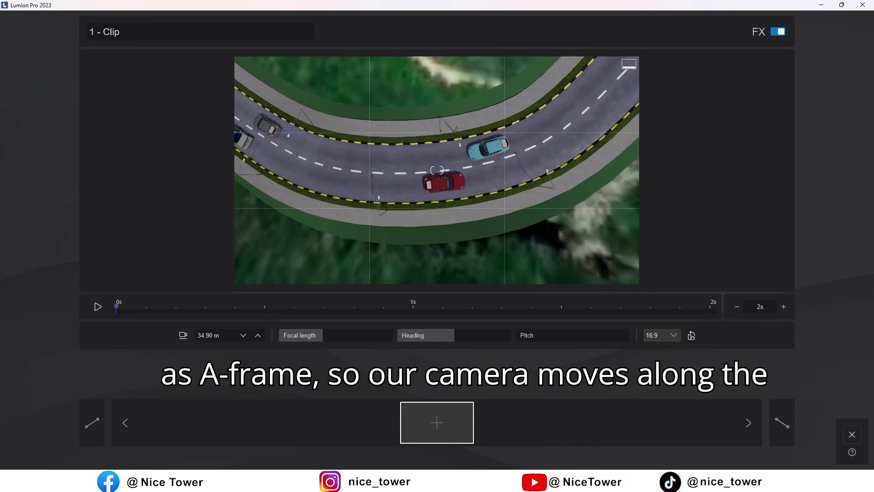
mouse_move(446, 205)
right_mouse_down()
mouse_move(494, 208)
mouse_move(447, 206)
right_mouse_up()
left_click(453, 443)
- Capture two further top-down keyframes along the road, give clip 1 a 10 s duration, preview it and save it
left_click(438, 424)
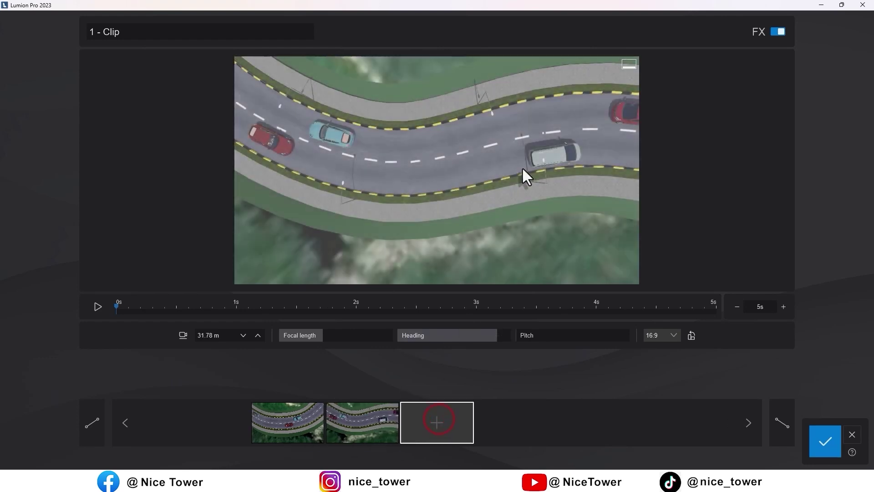
right_click_drag(523, 176, 531, 237)
left_click(443, 428)
left_click(97, 306)
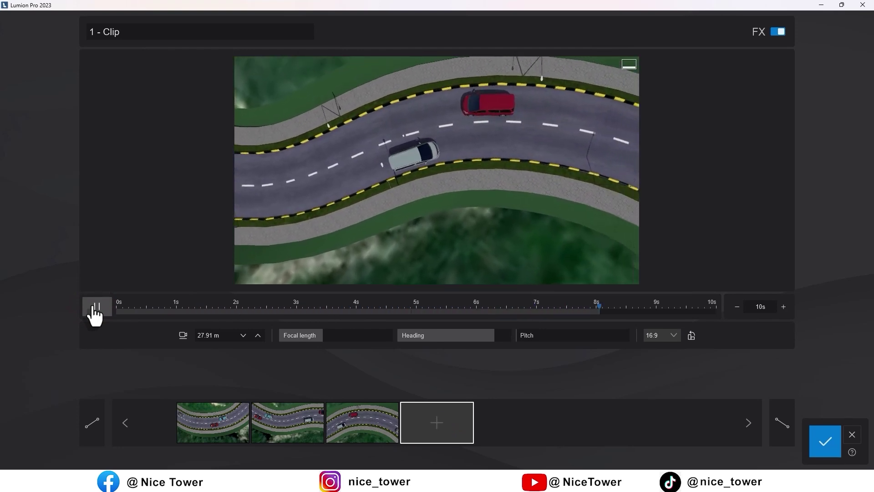
left_click(820, 433)
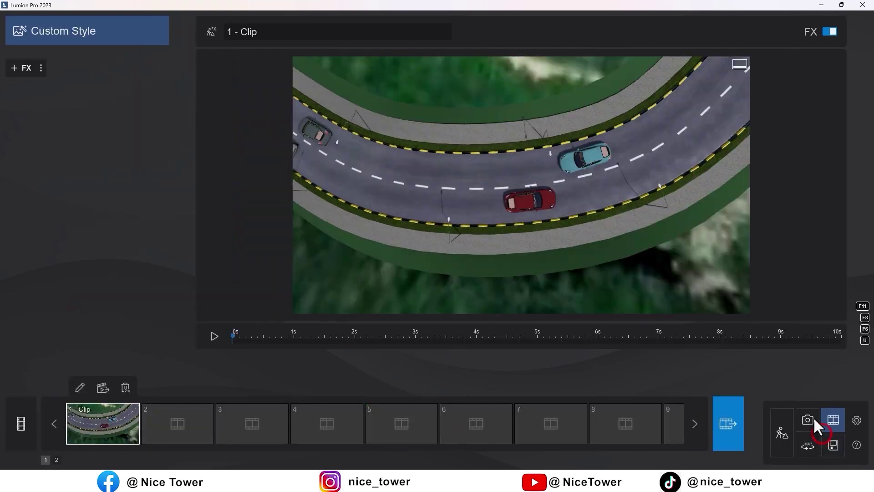
- Start recording clip 2 and capture a low first keyframe from the roadside, looking along the road behind the red car
left_click(168, 426)
left_click(176, 287)
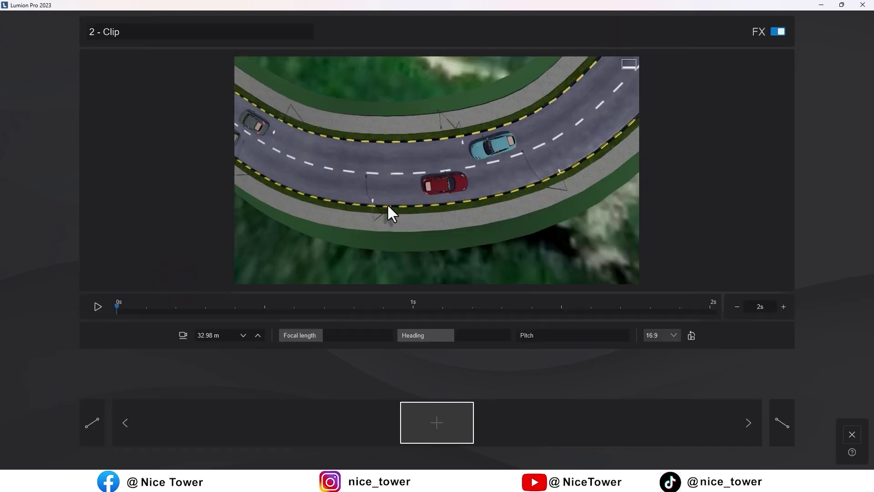
right_click_drag(387, 204, 416, 125)
key("e")
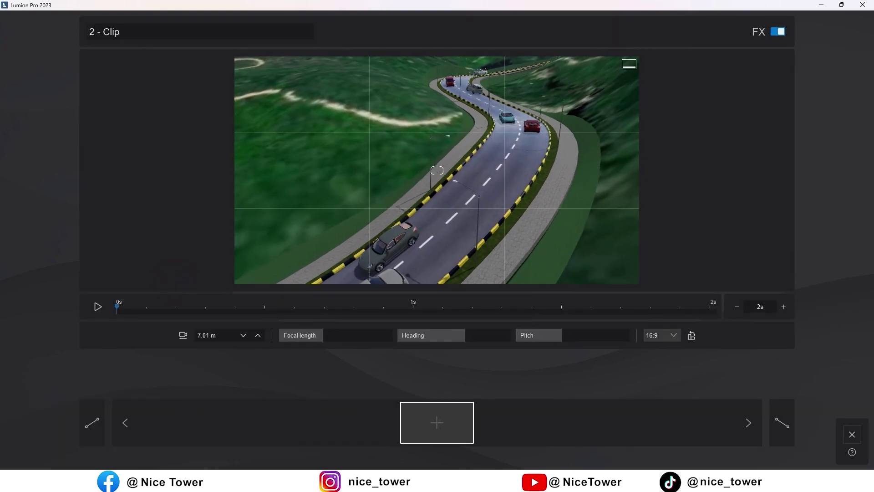
key("e")
mouse_move(438, 170)
right_mouse_down()
mouse_move(441, 149)
mouse_move(427, 170)
right_mouse_up()
key("a")
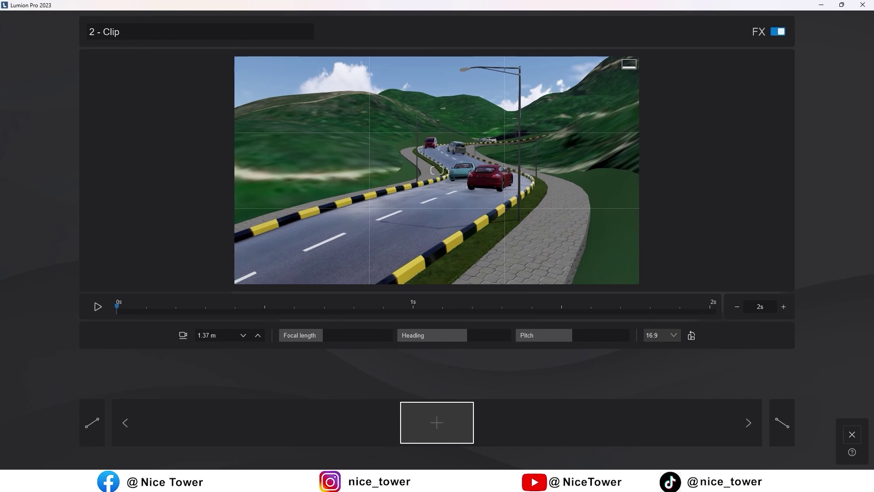
left_click(432, 423)
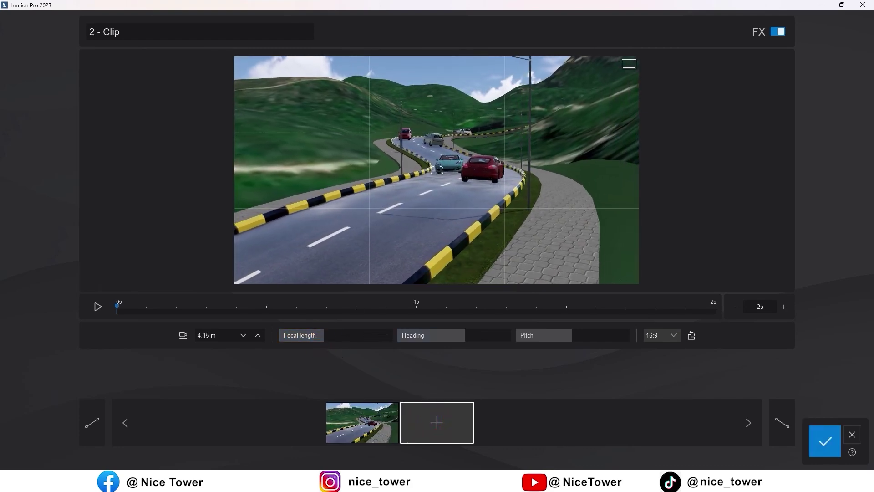
- Capture a second keyframe centred over the lanes behind the cars, give clip 2 a 10 s duration, preview it and save it
key("a")
right_click_drag(437, 171, 443, 170)
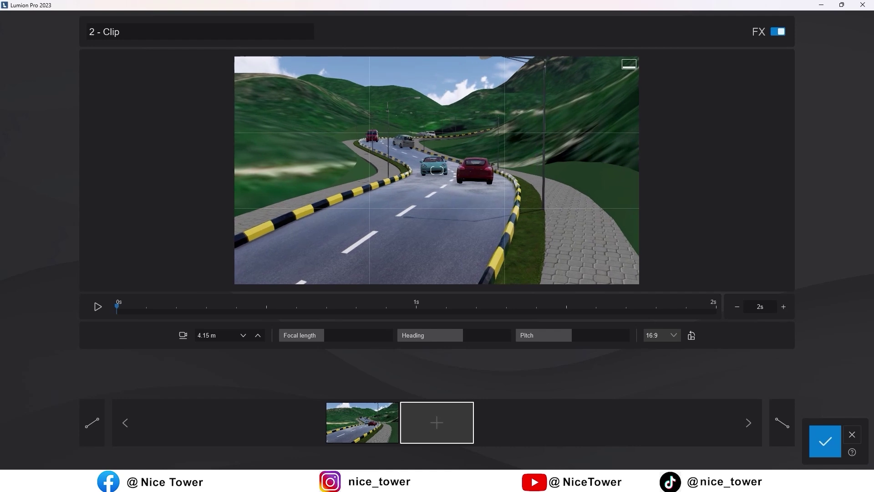
left_click(438, 424)
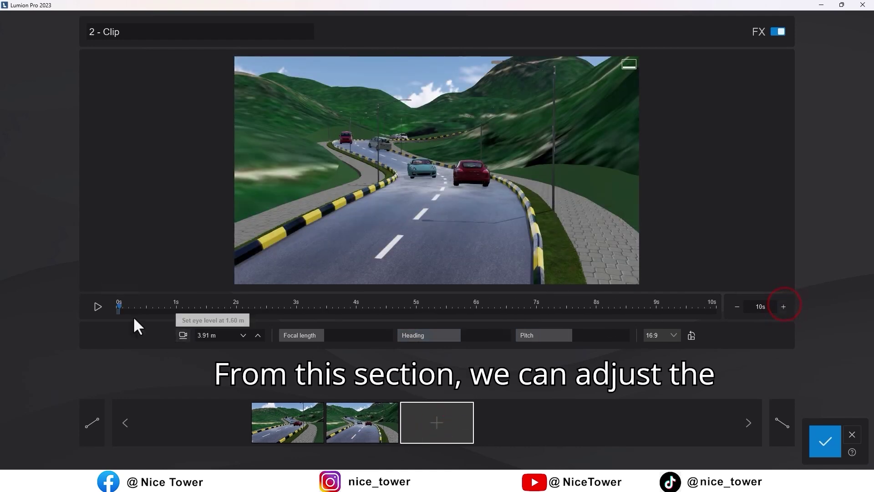
left_click(98, 306)
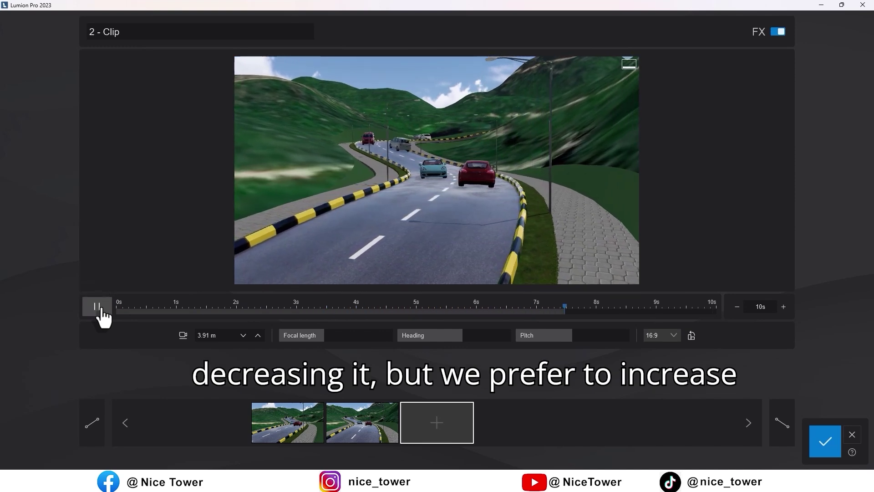
left_click(825, 440)
- Start recording clip 3 and capture a raised first keyframe looking down the road toward the beige SUV and black car
left_click(249, 421)
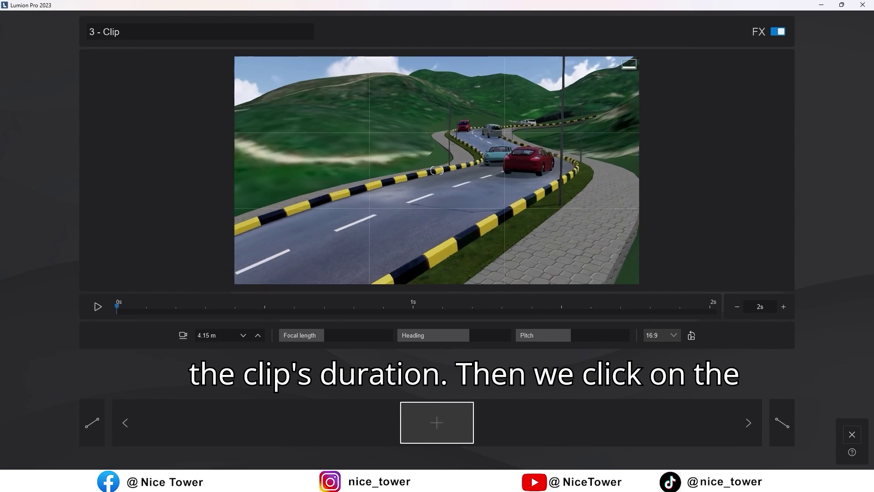
right_click_drag(437, 171, 652, 142)
key("e")
key("q")
key("w")
key("s")
key("s")
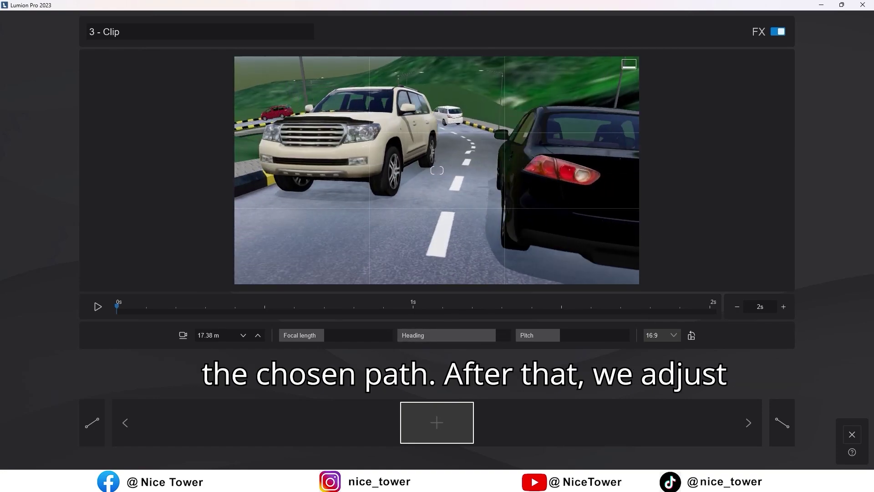
key("d")
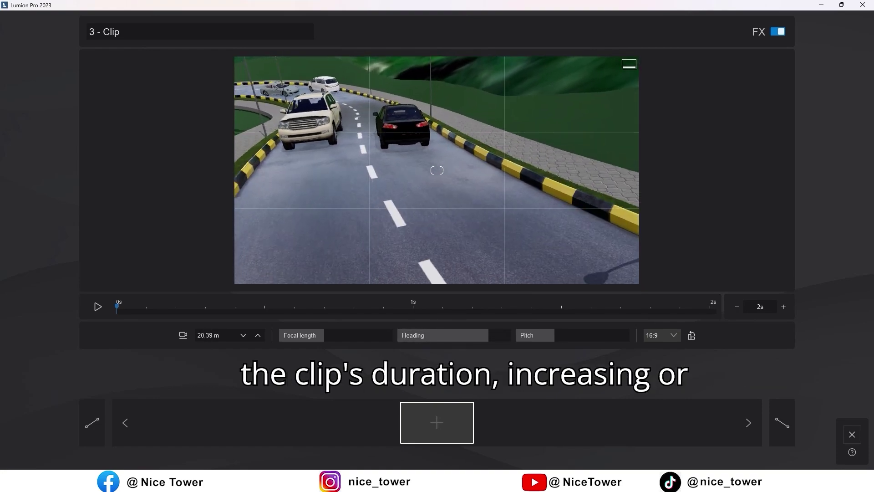
right_click_drag(437, 171, 439, 159)
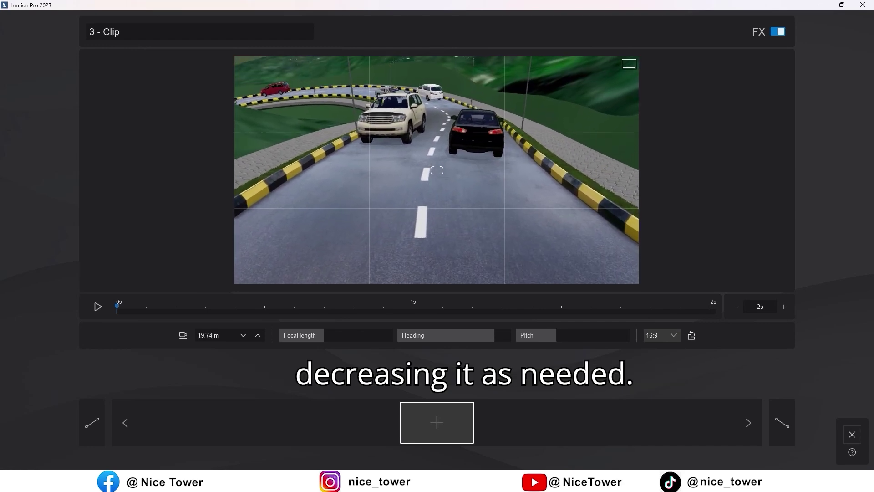
key("s")
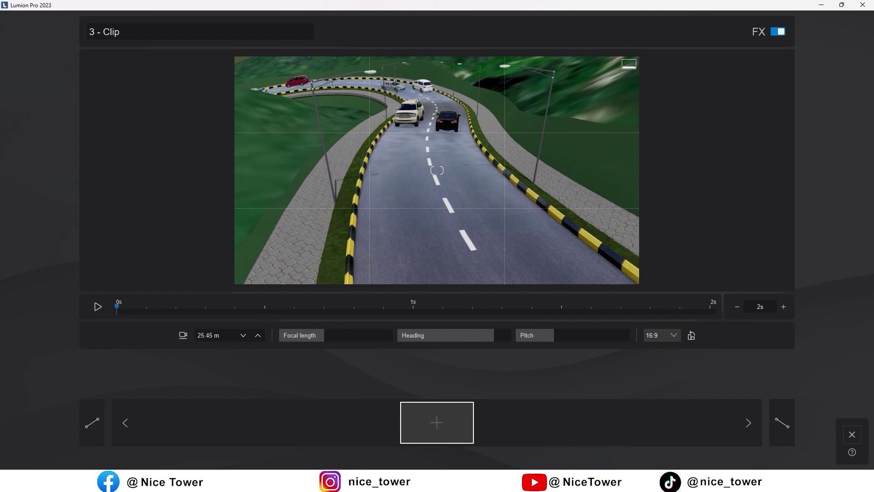
left_click(435, 419)
- Capture a second keyframe for clip 3 from higher and farther back, with the two white vans in the foreground
right_click_drag(407, 209, 408, 213)
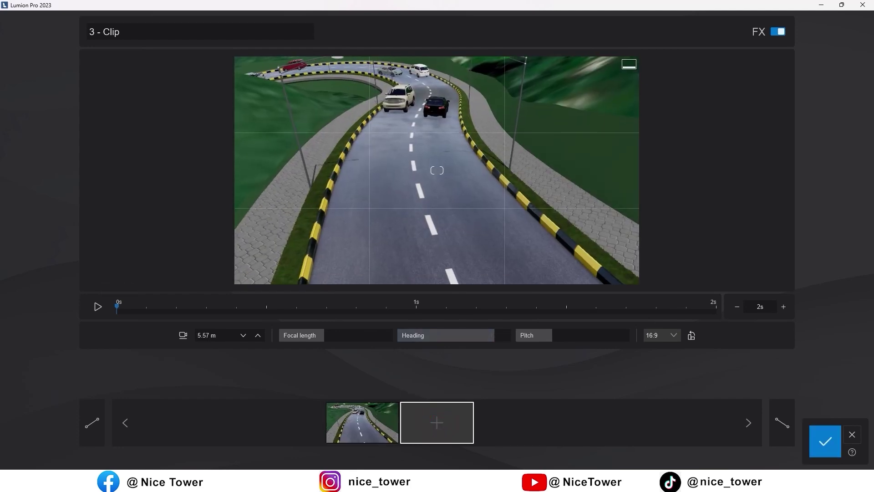
key("s")
left_click(371, 419)
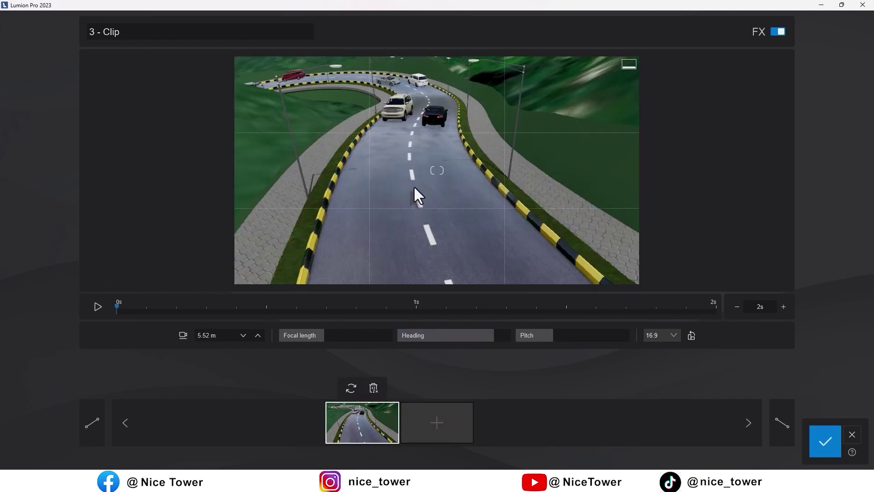
right_click_drag(414, 186, 414, 199)
key("e")
key("s")
key("s")
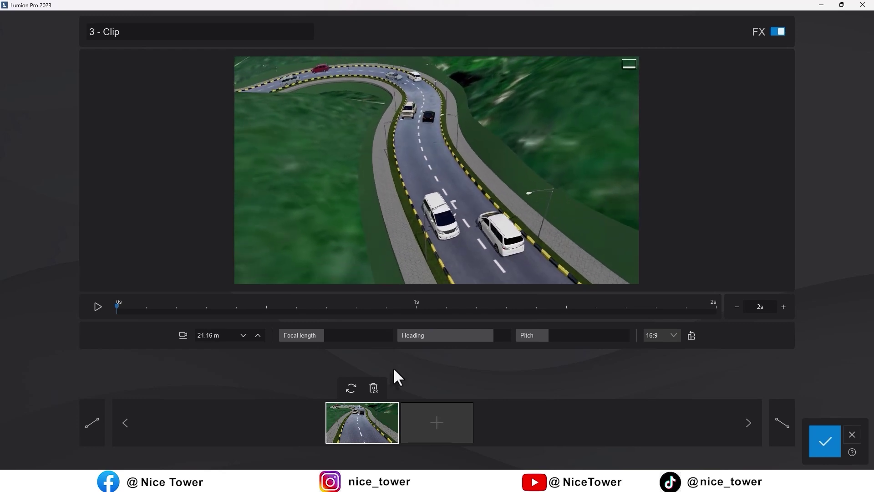
left_click(437, 423)
- Set the duration of clip 3 to 10 s, preview the camera motion from the start and save the clip
left_click(784, 306)
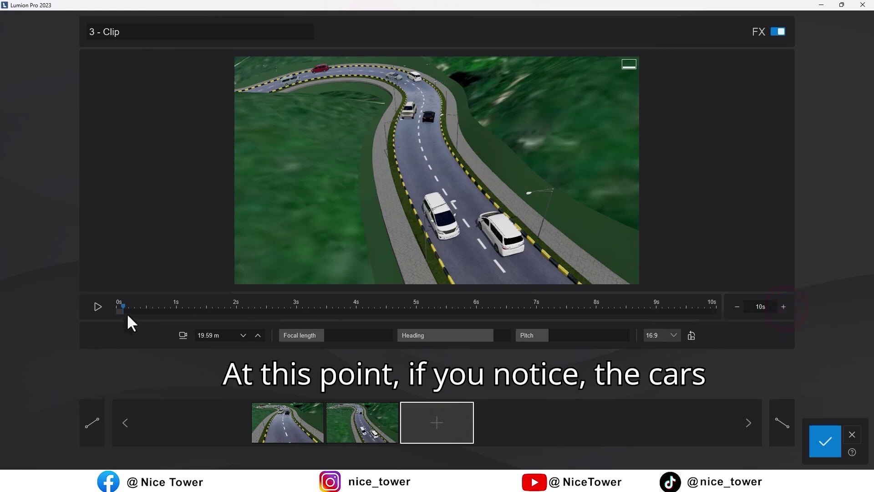
left_click(121, 307)
left_click(97, 306)
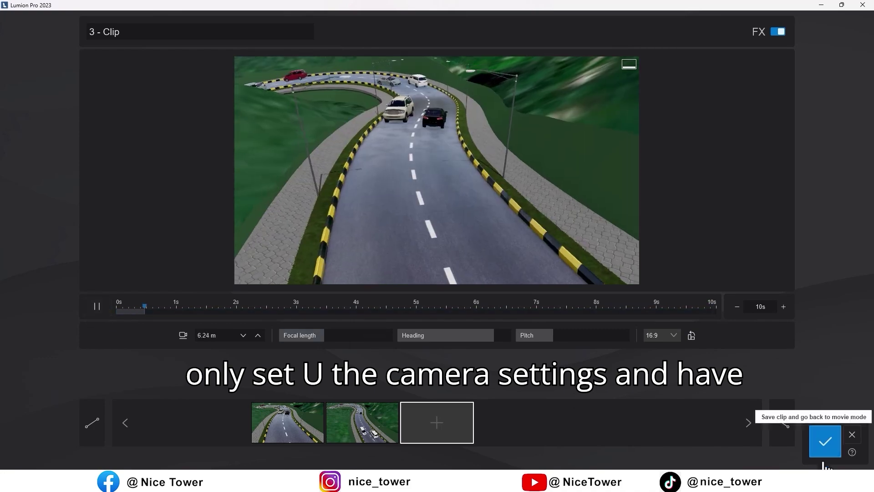
left_click(826, 441)
- Apply the Realistic style to clip 1
left_click(103, 421)
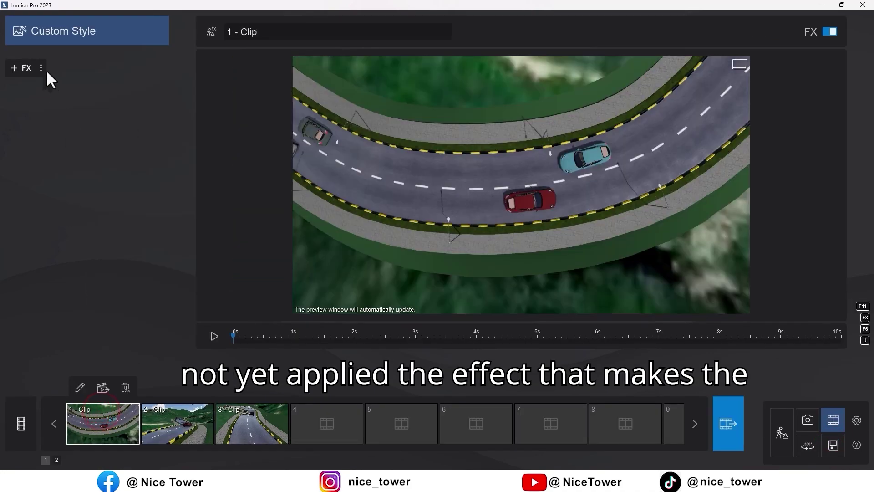
left_click(41, 68)
left_click(58, 31)
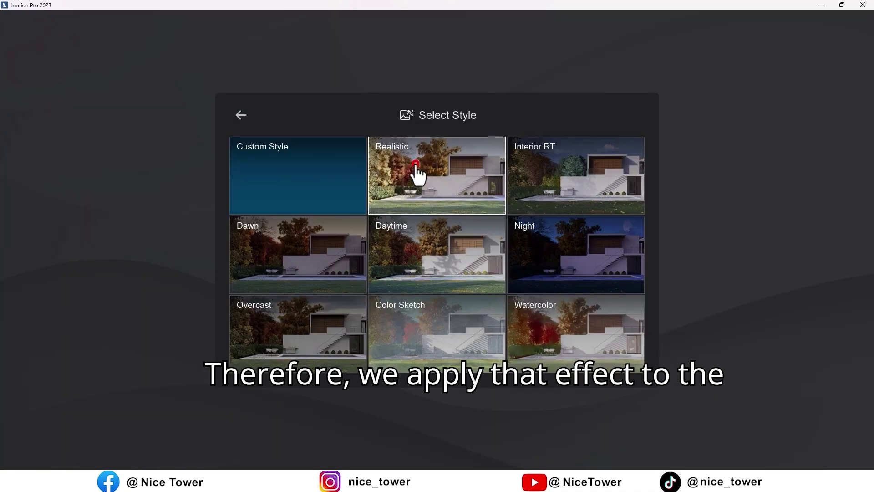
left_click(437, 210)
- Choose a different cloudy sky in Real skies, raise the sky and background brightness, and set the sun intensity to 106.66%
left_click(69, 89)
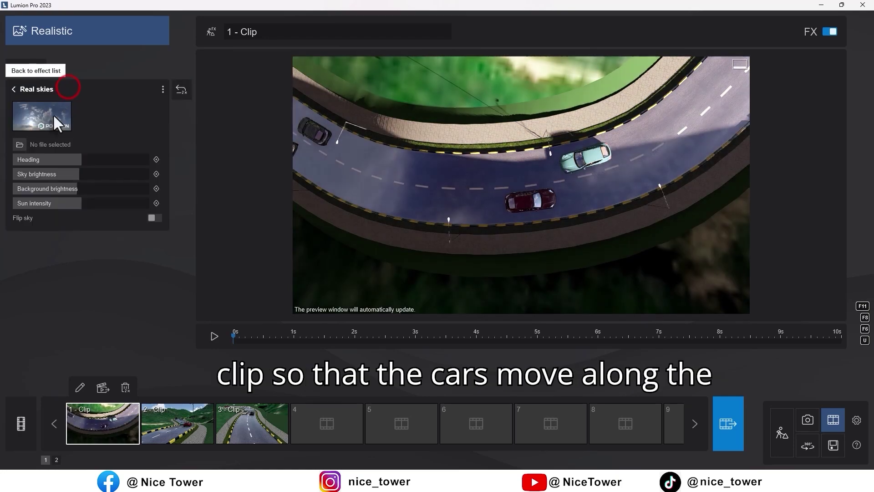
left_click(49, 122)
left_click(436, 121)
left_click(426, 195)
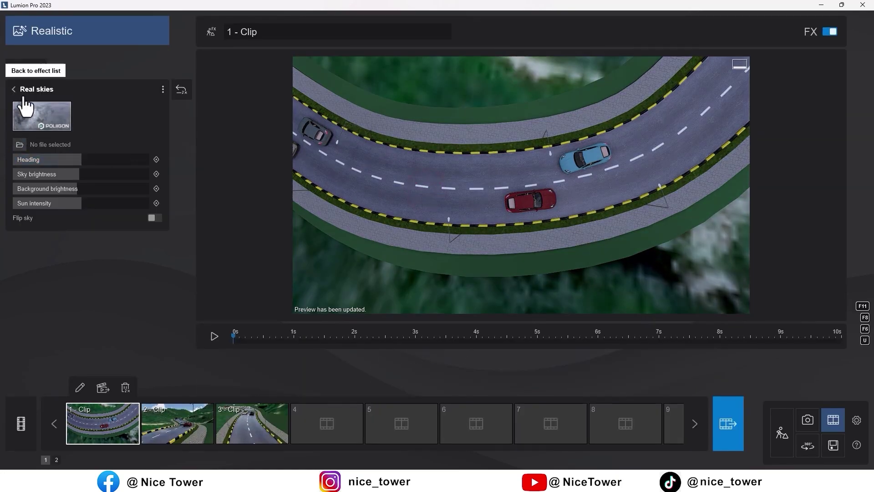
left_click_drag(80, 174, 344, 187)
left_click_drag(123, 189, 85, 205)
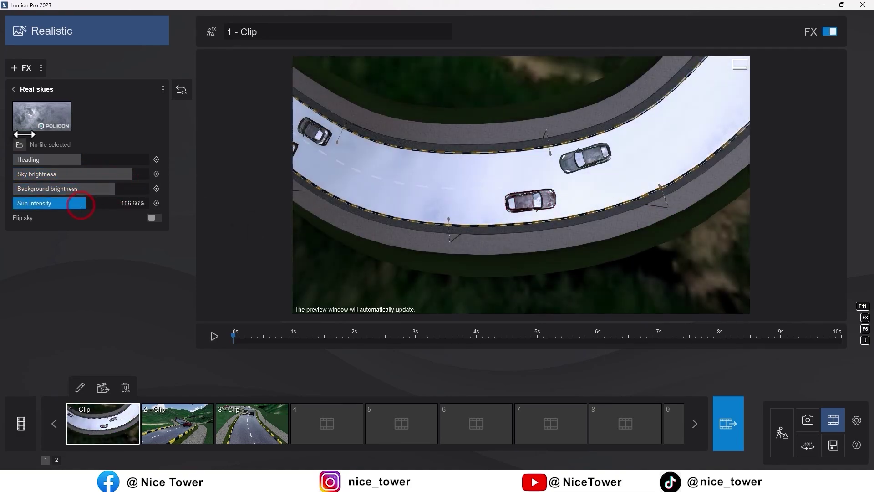
- Check the Sharpen effect of clip 1 and adjust its Color correction effect
left_click(15, 87)
left_click(92, 111)
left_click(14, 89)
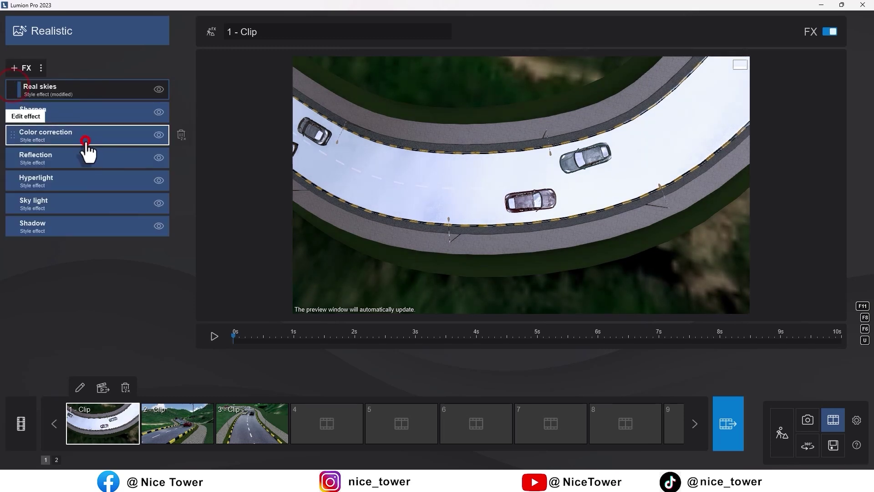
left_click(37, 134)
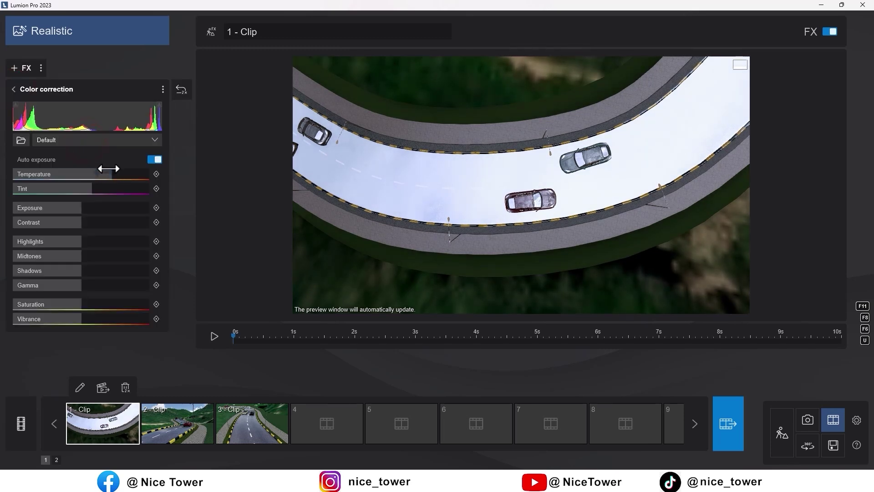
left_click(14, 89)
- Check the Reflection effect of clip 1 and adjust the Hyperlight amount
left_click(73, 165)
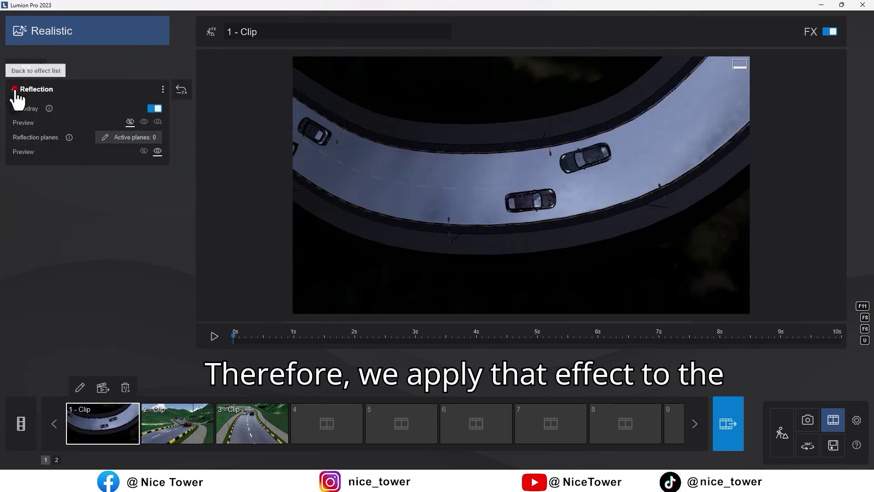
left_click(14, 89)
left_click(71, 186)
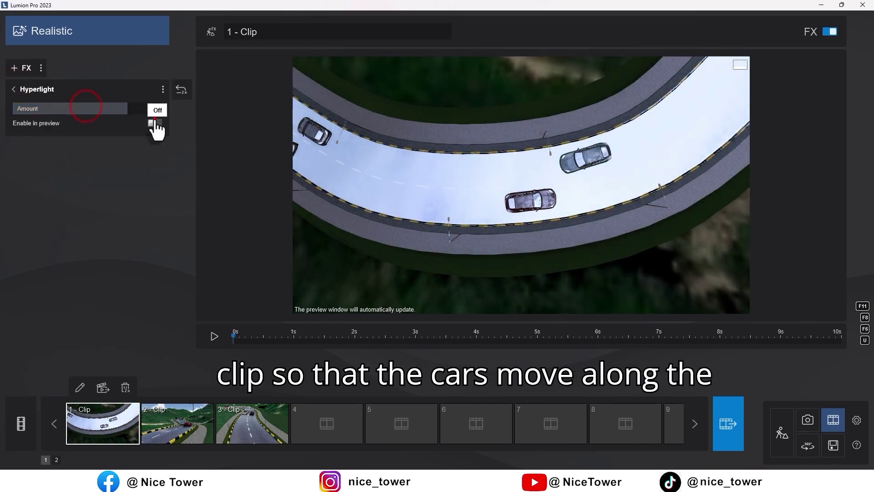
left_click(14, 90)
- Enable Sky Light in planar and projected reflections for clip 1 and adjust its Shadow effect
left_click(89, 205)
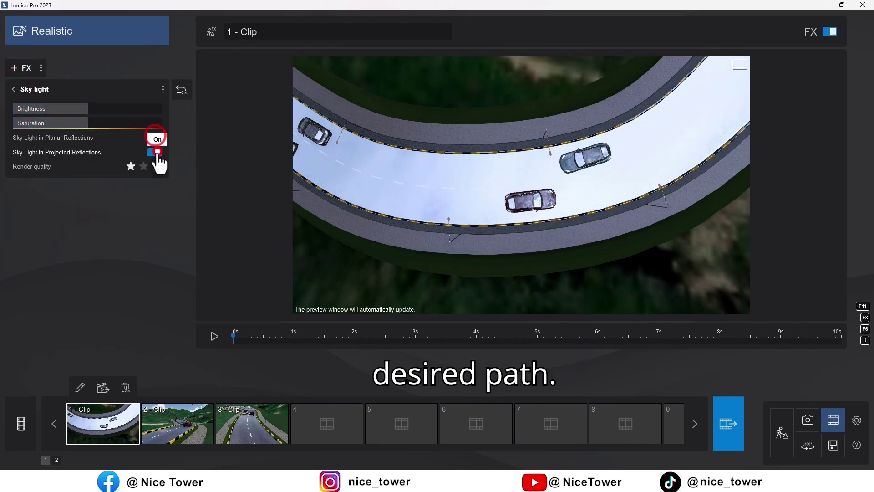
left_click(13, 90)
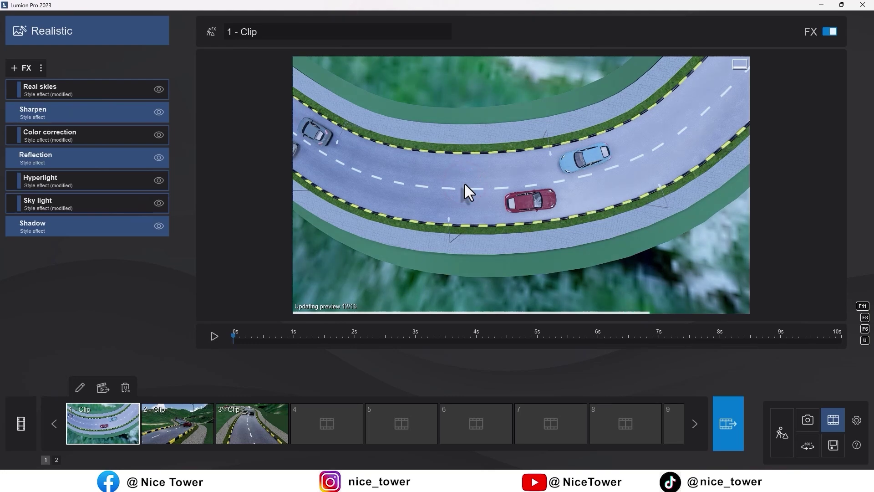
left_click(67, 229)
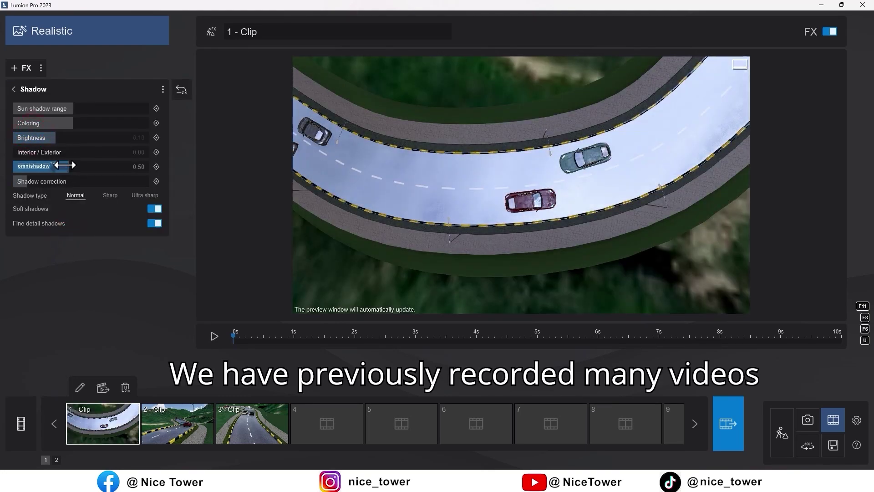
left_click(406, 196)
left_click(14, 89)
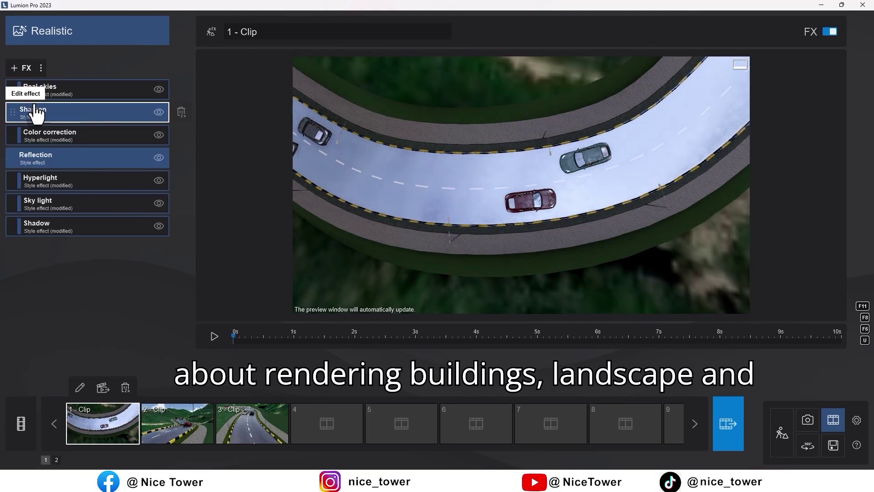
- Add the Mass move effect to clip 1
left_click(22, 68)
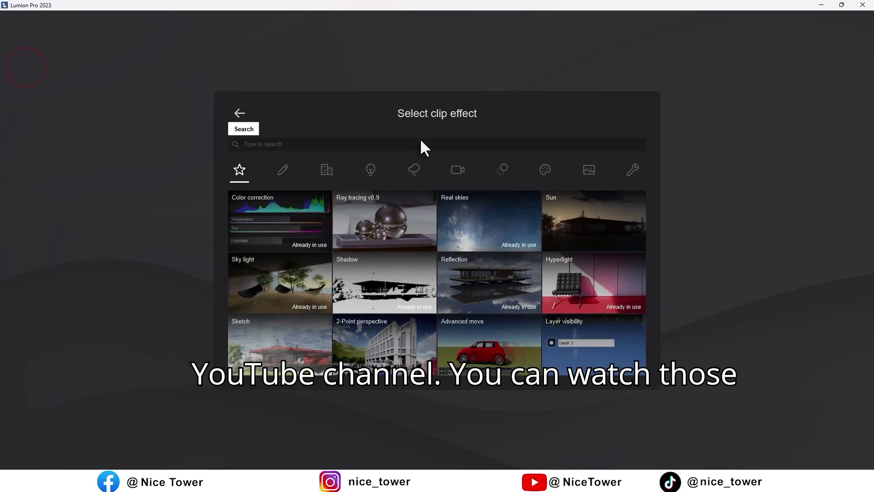
left_click(502, 170)
left_click(274, 218)
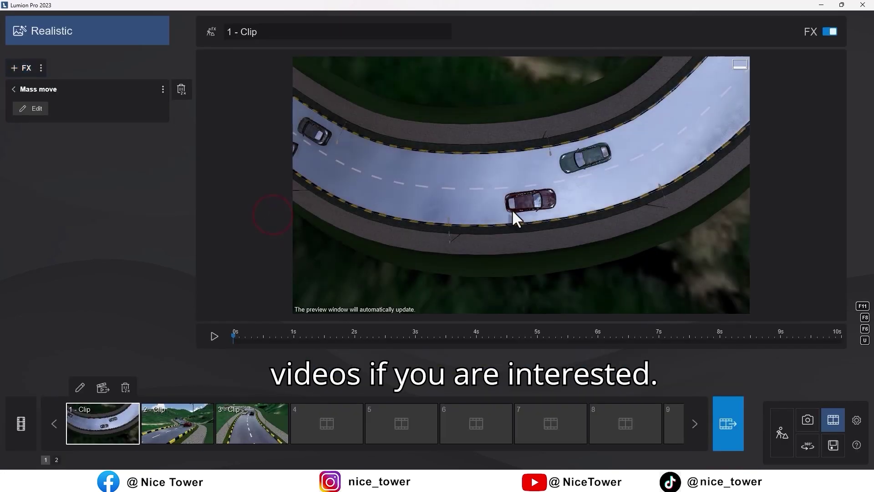
- Start a mass move path on the road's centre line, between the red and white cars at the road's end
left_click(31, 109)
scroll(450, 275, "down", 6)
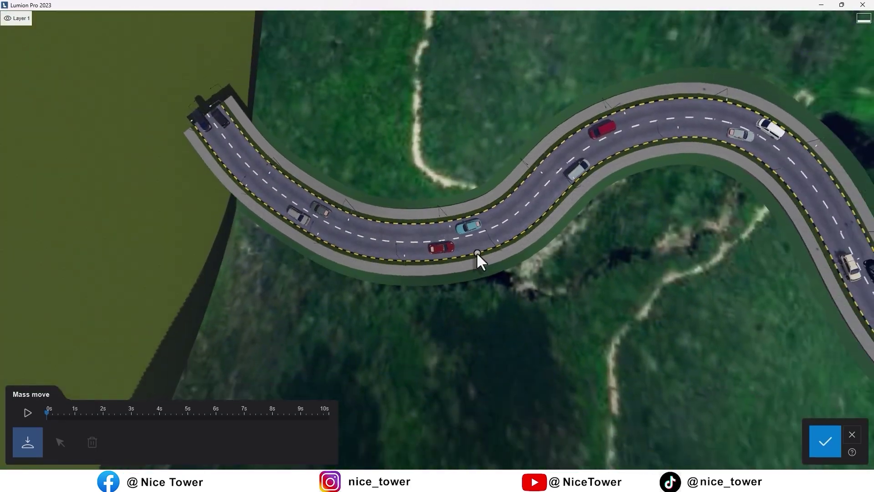
right_click_drag(476, 253, 127, 231)
scroll(437, 246, "down", 3)
scroll(438, 246, "down", 4)
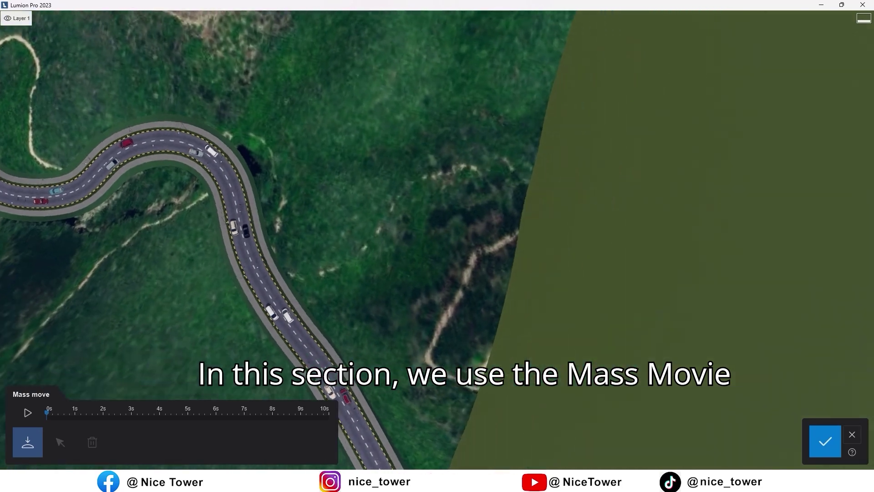
right_click_drag(437, 246, 491, 246)
scroll(437, 246, "up", 3)
scroll(437, 246, "up", 5)
scroll(490, 246, "up", 1)
left_click(432, 194)
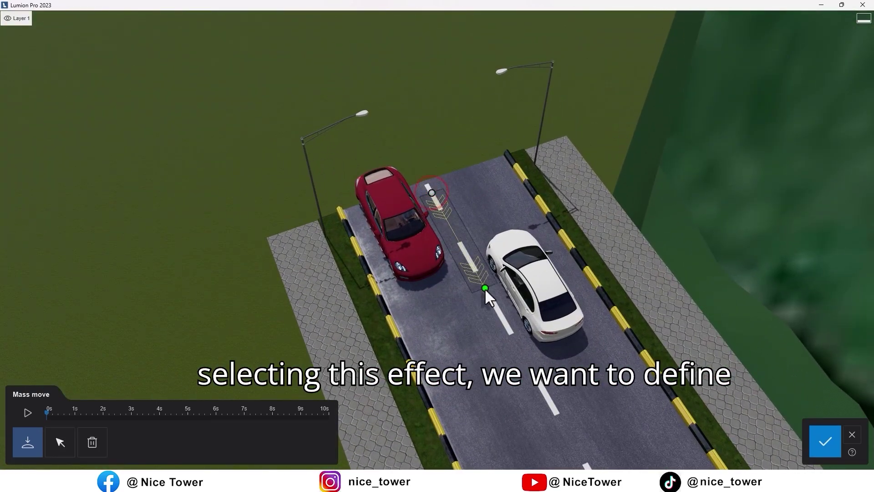
left_click(518, 345)
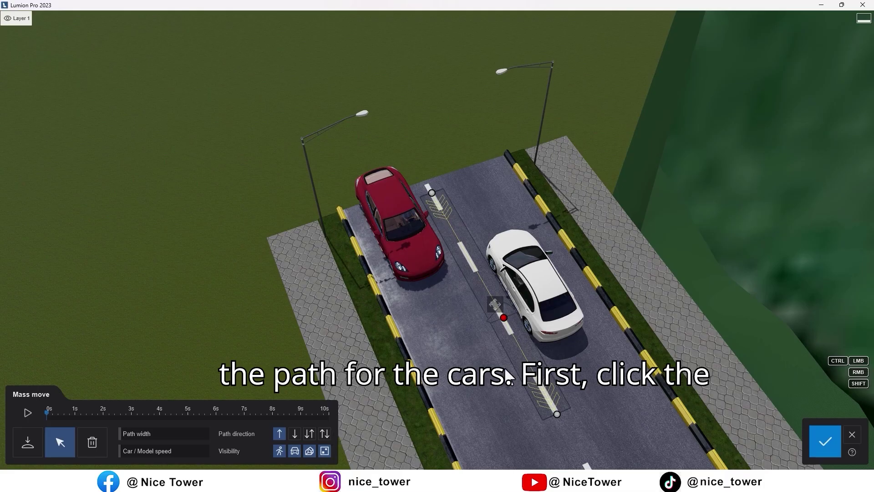
left_click(520, 352)
- Widen the mass move path across both lanes and set a two-way direction that matches the cars' opposing traffic
left_click_drag(122, 434, 144, 434)
right_click_drag(319, 292, 300, 355)
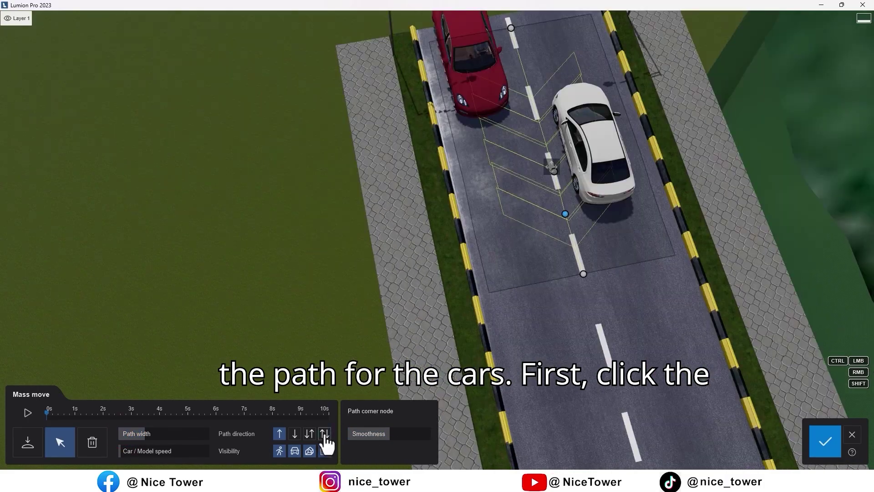
left_click(324, 434)
left_click(310, 434)
- Extend the mass move path with closely spaced nodes along the dashed centre line to the road's other end and accept it
right_click_drag(346, 319, 347, 328)
right_click_drag(683, 292, 729, 270)
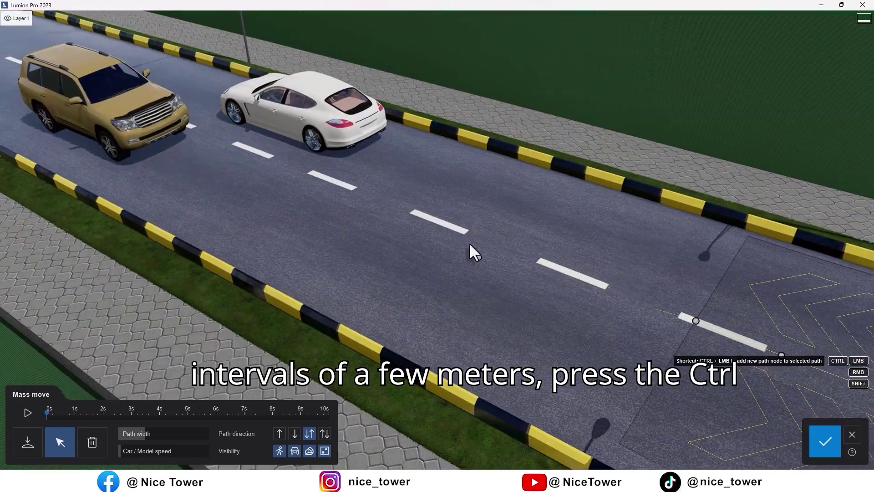
left_click(454, 227, "ctrl")
left_click(335, 181, "ctrl")
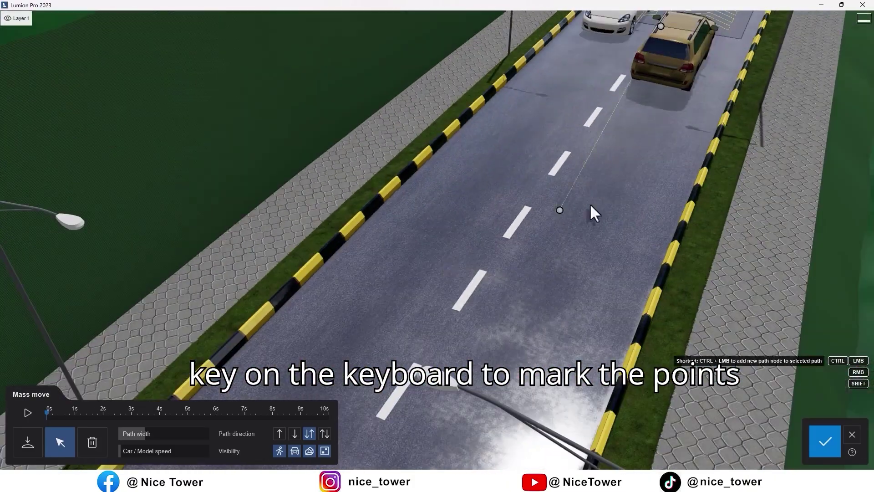
left_click(591, 114, "ctrl")
left_click(517, 220, "ctrl")
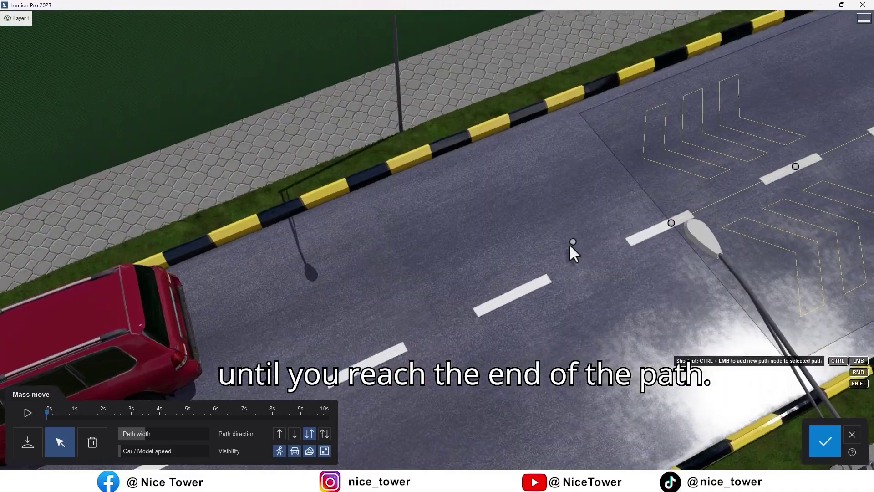
left_click(514, 295, "ctrl")
left_click(377, 360, "ctrl")
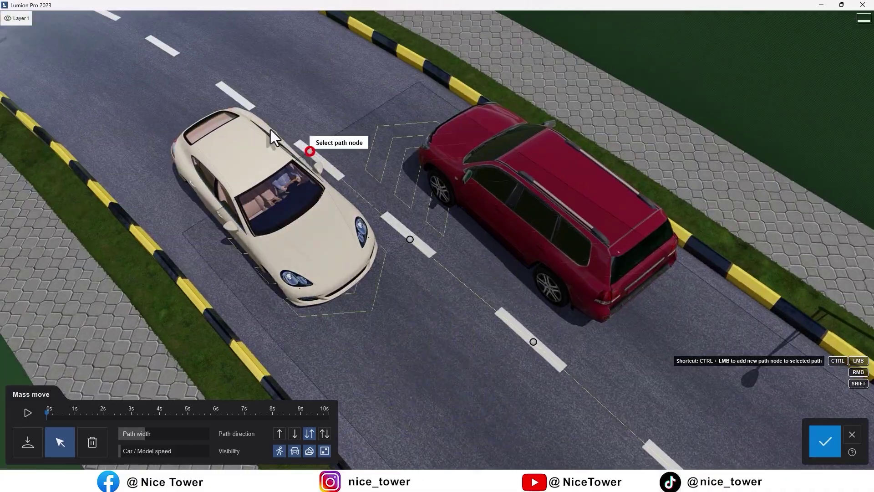
left_click(419, 83, "ctrl")
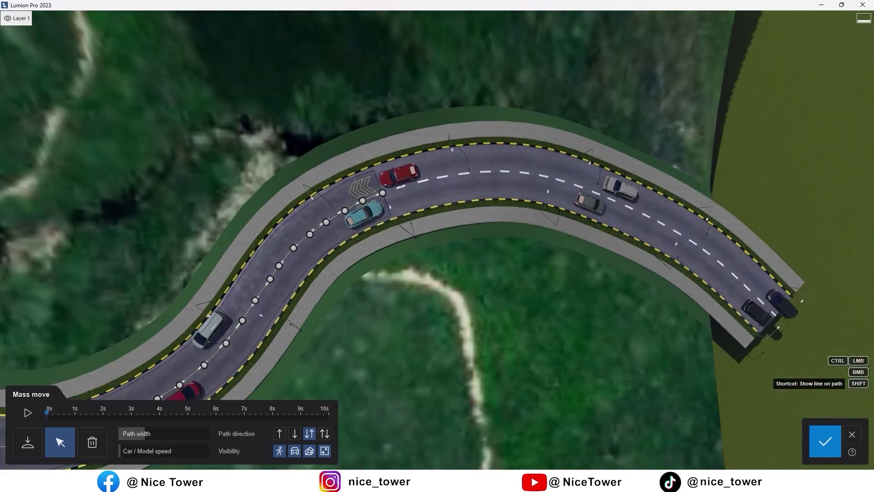
key("shift+w")
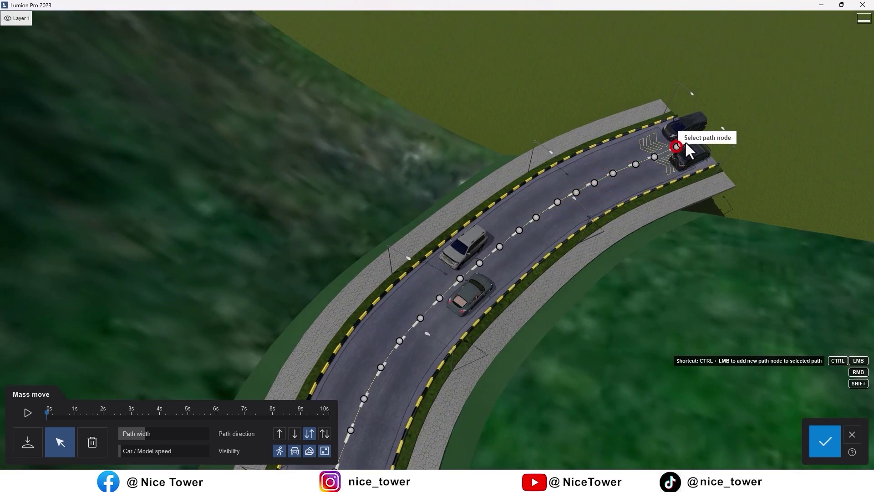
left_click(825, 441)
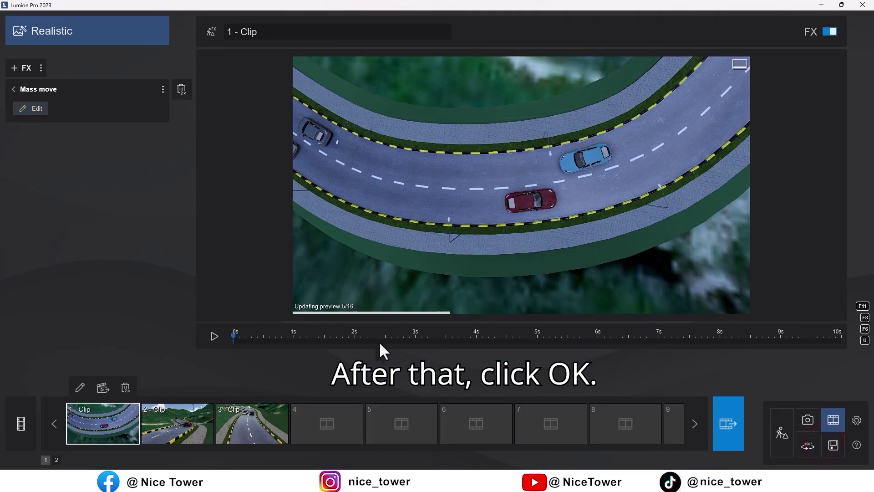
- Raise the car speed on clip 1's mass move path to about 45.74 km/h and play the clip to check the motion
left_click(212, 337)
left_click(212, 337)
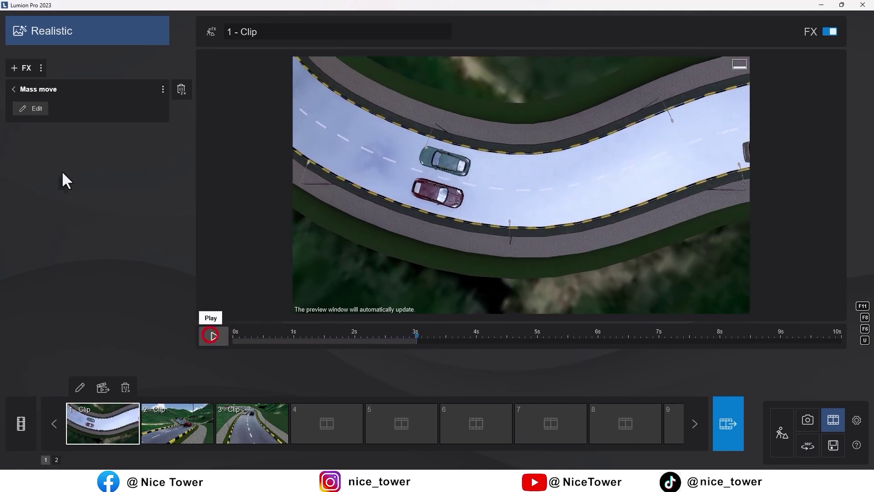
left_click(31, 109)
left_click_drag(134, 455, 144, 456)
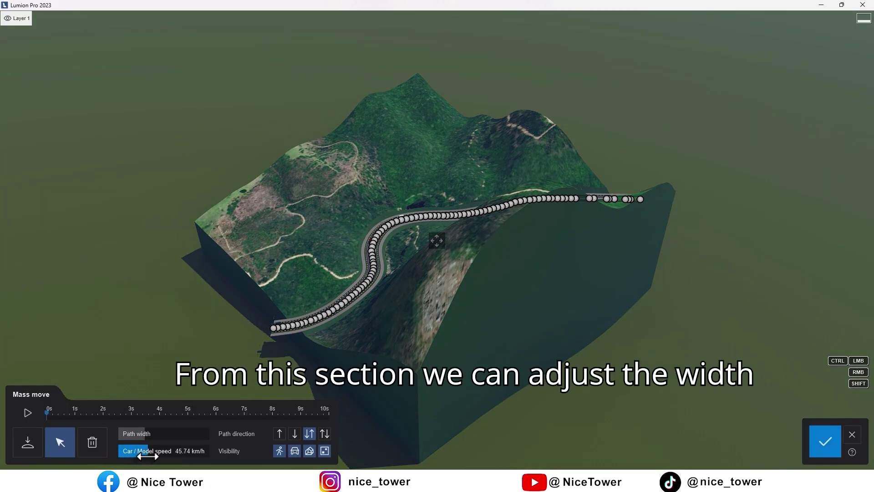
left_click(852, 437)
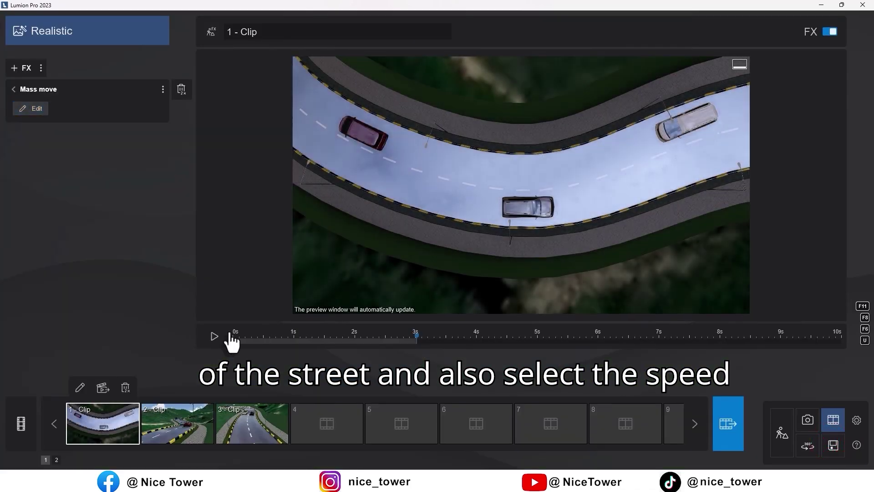
left_click(213, 337)
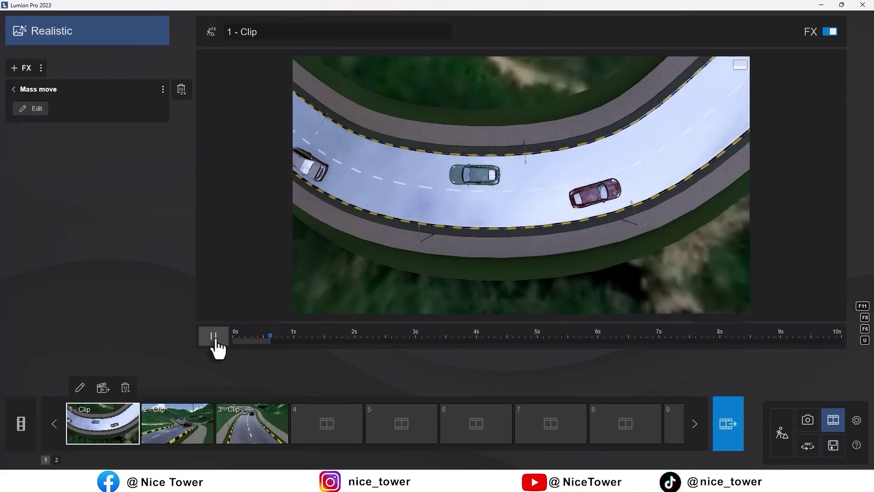
left_click(213, 337)
- Copy all effects of clip 1 to clip 2 and play clip 2 to check the moving cars
left_click(15, 89)
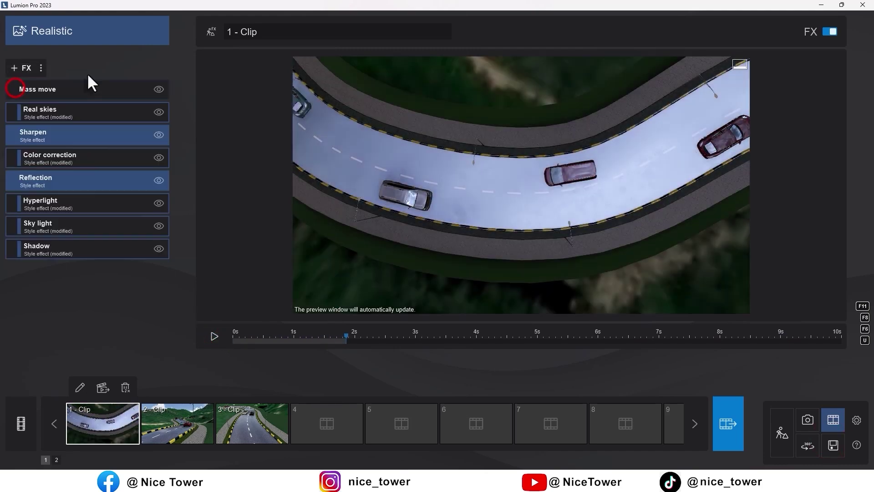
left_click(41, 66)
left_click(54, 66)
left_click(182, 413)
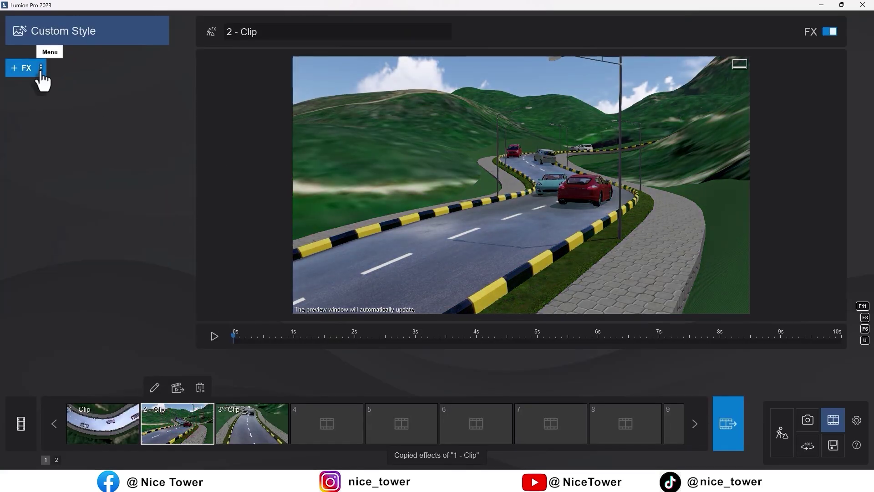
left_click(41, 68)
left_click(70, 67)
left_click(460, 209)
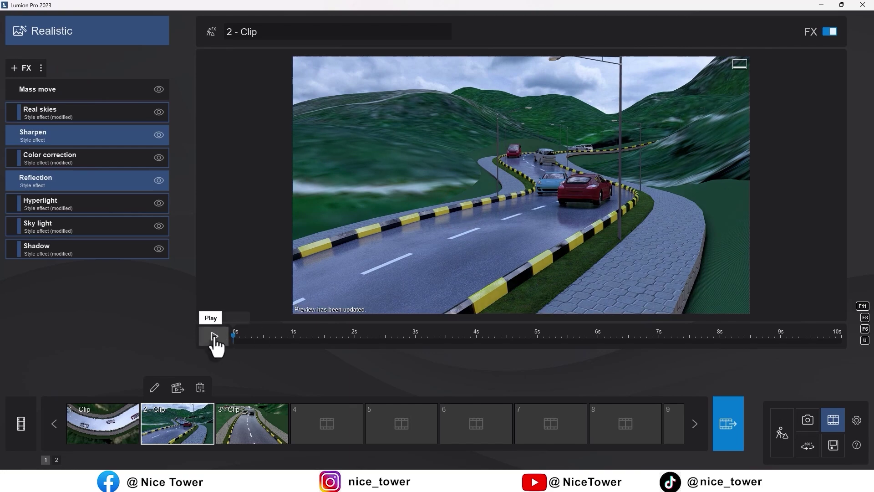
left_click(213, 337)
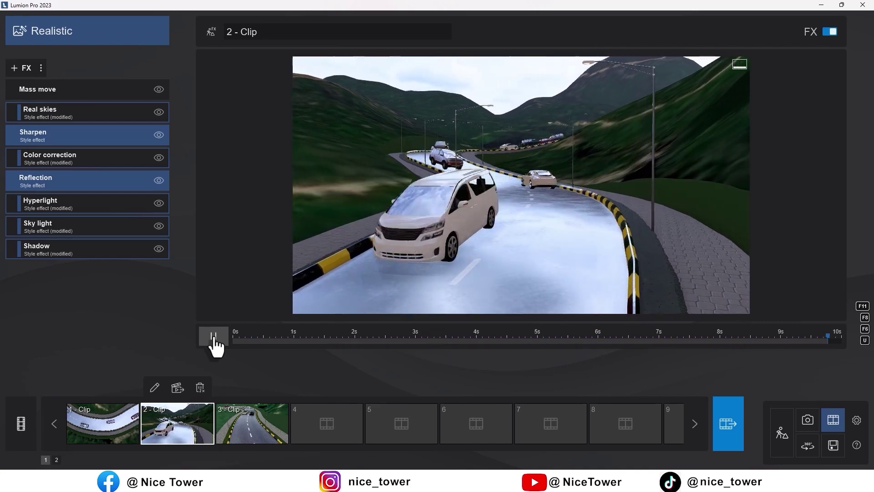
left_click(214, 337)
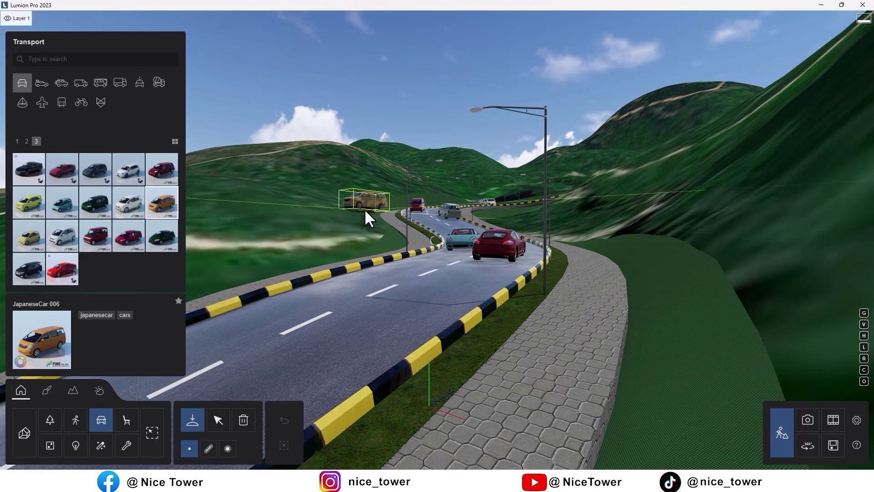
- Delete several cars from the curved section of the road in the scene
left_click(217, 420)
key("s")
right_click_drag(370, 228, 358, 160)
key("w")
left_click(245, 420)
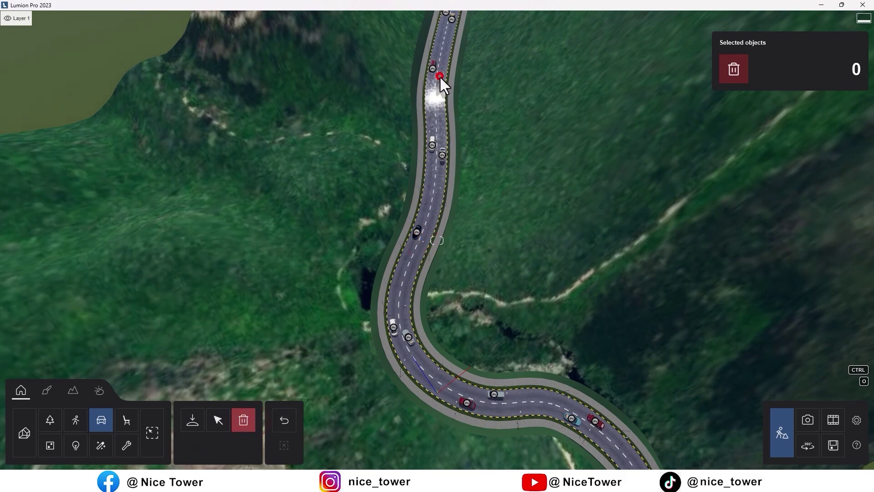
left_click(393, 330)
right_click_drag(395, 328, 473, 342)
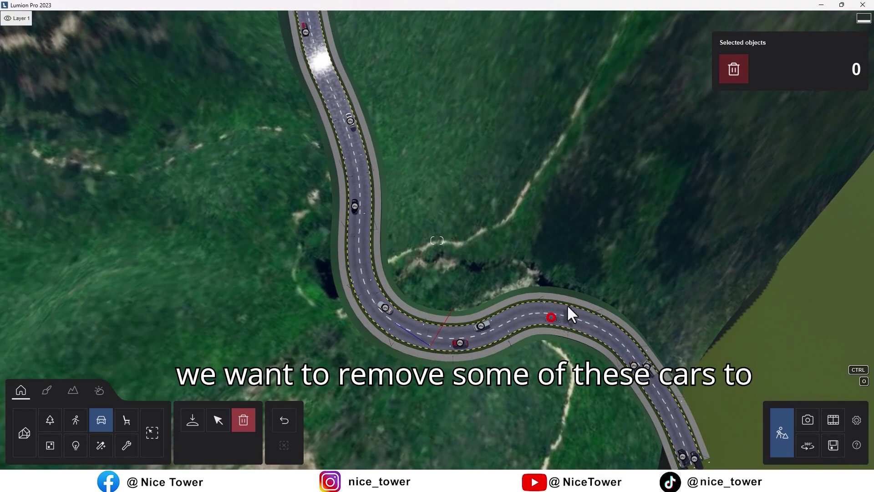
left_click(566, 308)
- Thin out the remaining traffic by deleting more cars on the straight section and the bends of the road
key("s")
right_click_drag(357, 196, 328, 176)
key("w")
right_click_drag(444, 201, 501, 294)
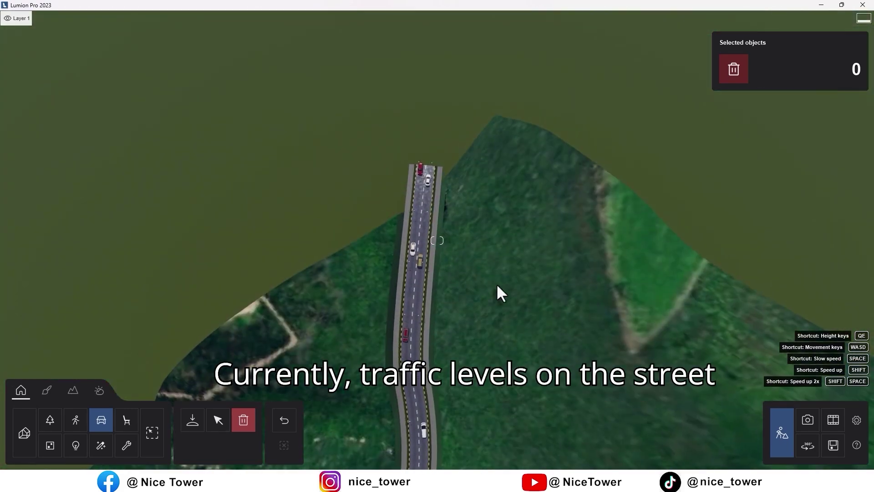
left_click(414, 250)
key("s")
right_click_drag(407, 153, 507, 284)
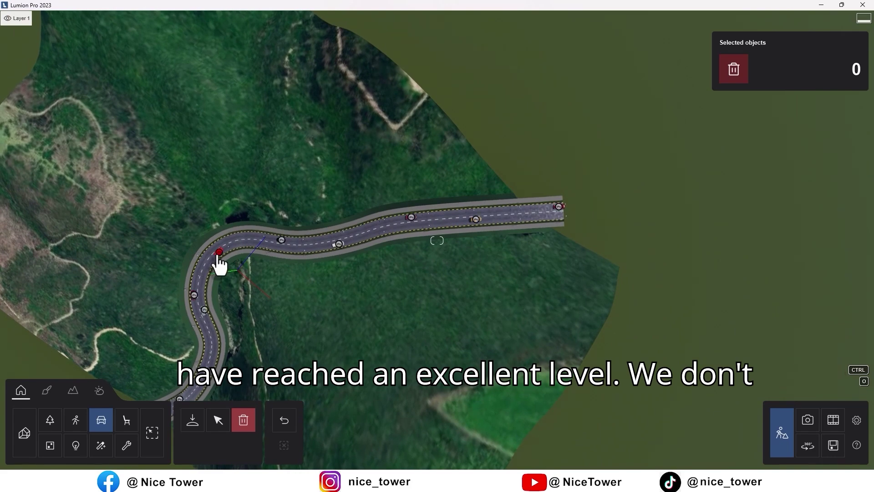
right_click_drag(357, 299, 358, 300)
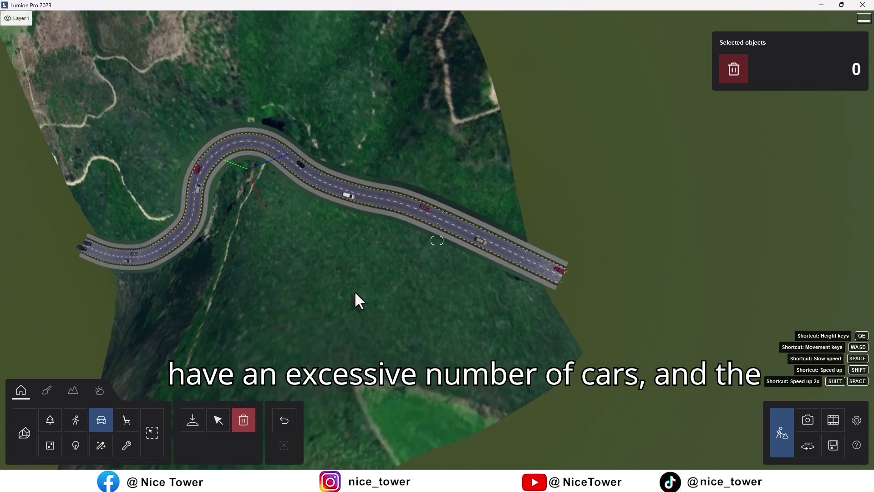
left_click(129, 261)
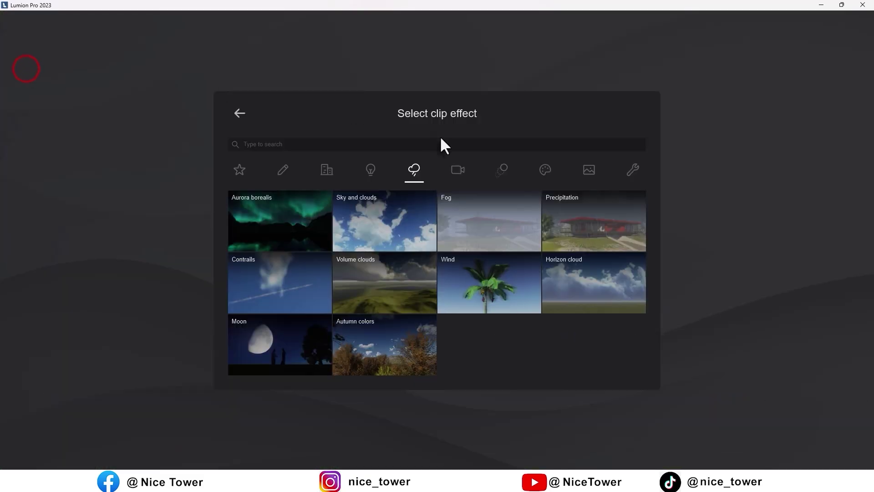
- Add the Precipitation effect to clip 2 and play the clip briefly to preview the rain
left_click(581, 226)
left_click(445, 248)
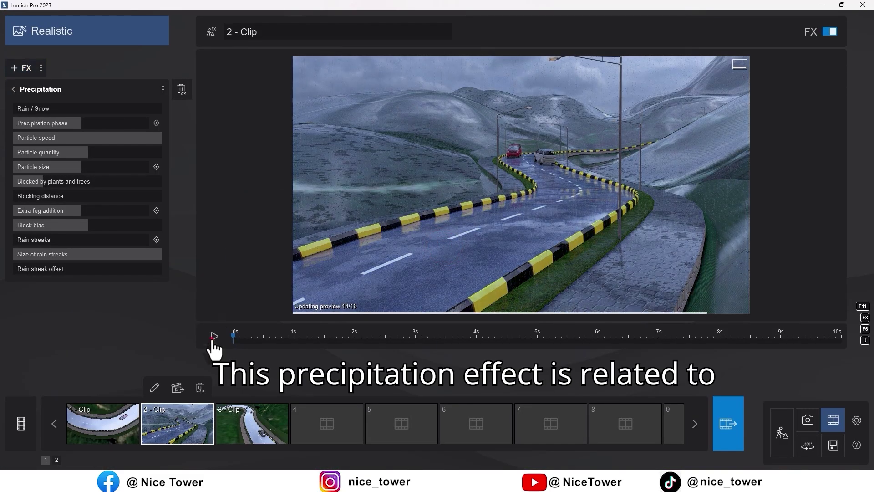
left_click(214, 337)
left_click(213, 337)
- Reduce the rain's particle speed, quantity and size, set the precipitation phase to about 0.2, and play clip 2 to check it
left_click(162, 136)
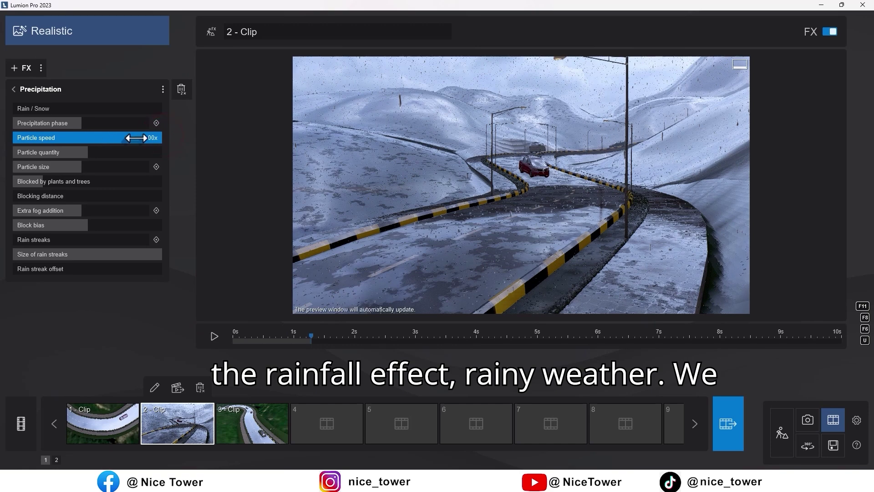
left_click_drag(78, 125, 38, 126)
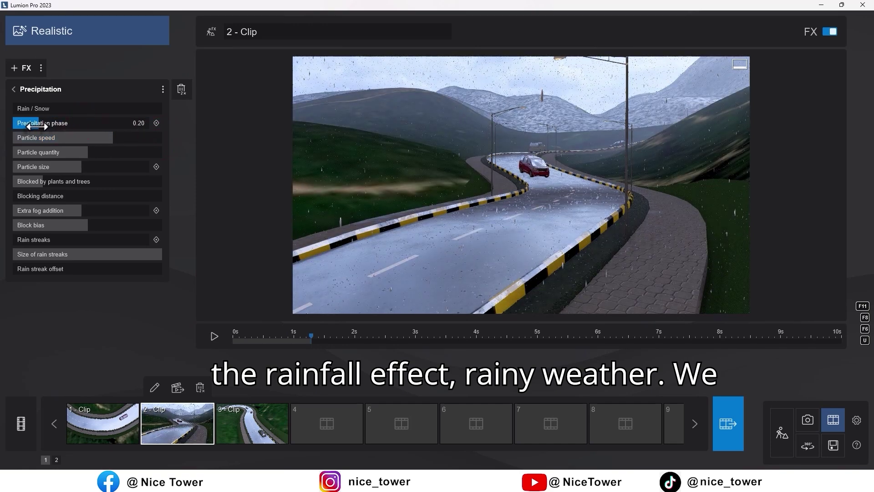
left_click_drag(58, 166, 51, 167)
left_click(385, 188)
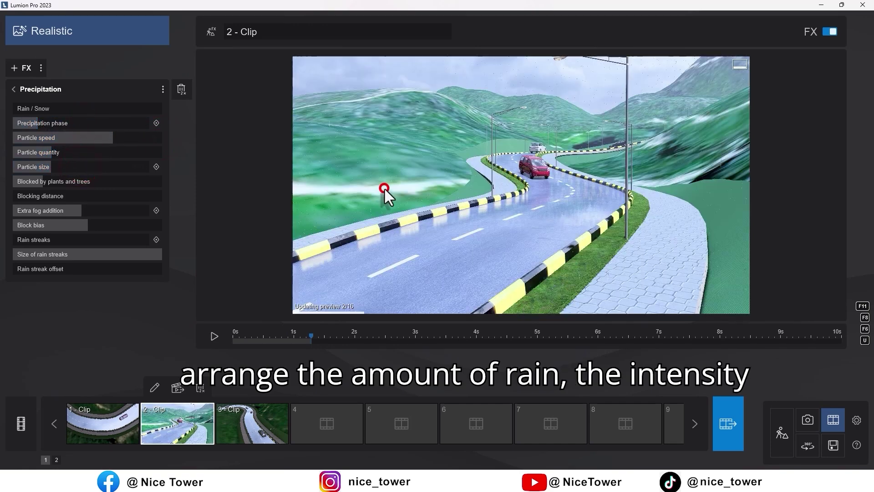
left_click(214, 336)
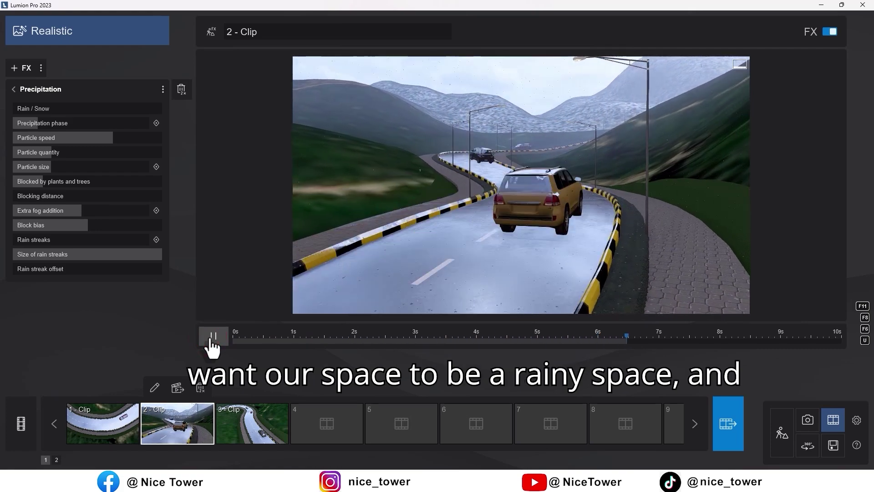
left_click(213, 337)
left_click(432, 271)
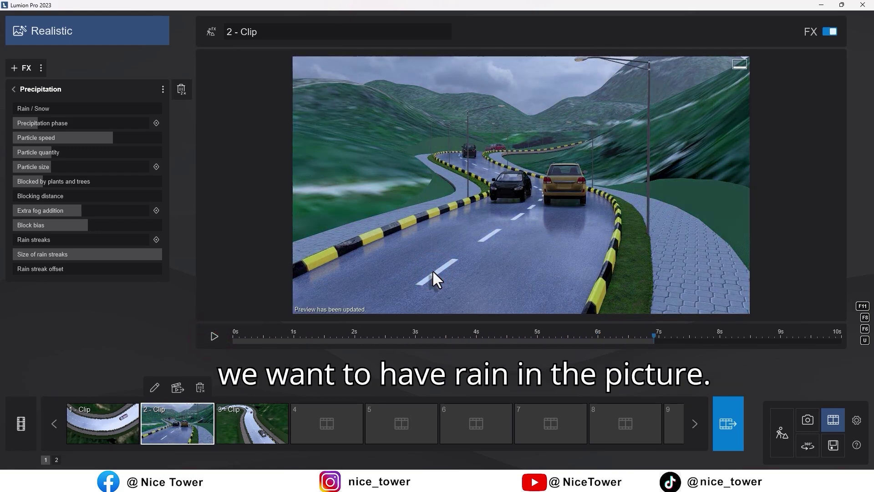
- Slightly enlarge the rain particles, raise the block bias and rain streaks, and lower the extra fog addition to about 0.4
left_click_drag(50, 169, 56, 170)
left_click_drag(77, 210, 68, 210)
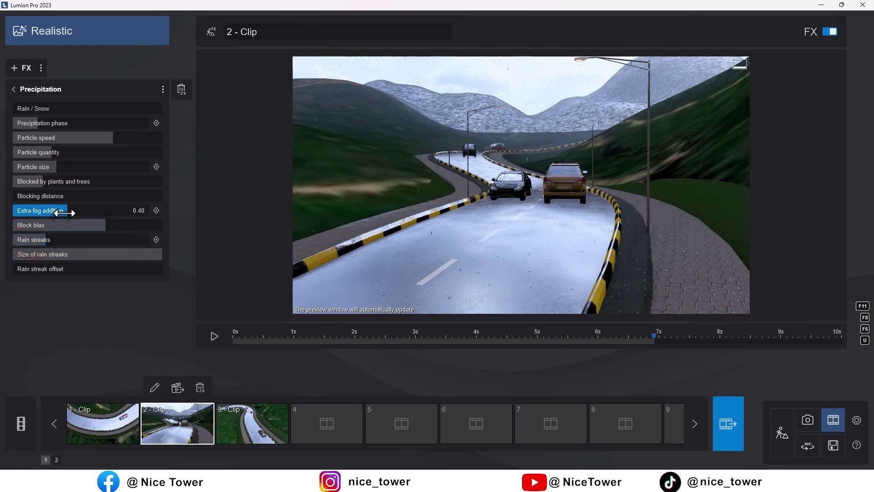
left_click_drag(64, 213, 63, 213)
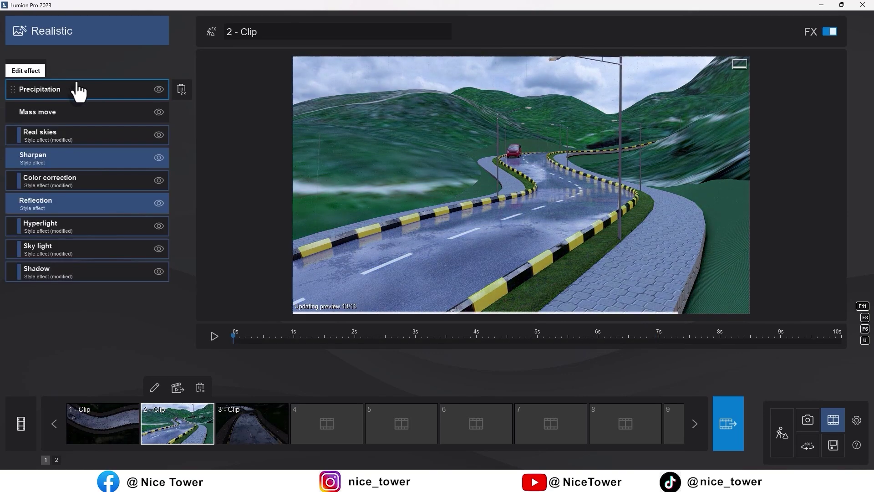
- Adjust clip 2's Color correction with warmer temperature and slightly higher tint, exposure, contrast and saturation
left_click(77, 184)
left_click_drag(92, 172, 106, 173)
left_click_drag(82, 189, 85, 207)
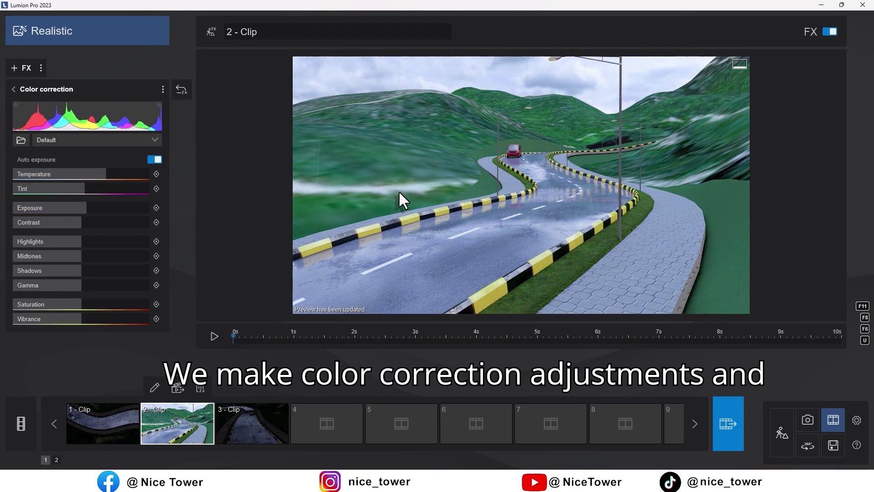
left_click_drag(87, 305, 90, 304)
left_click_drag(81, 222, 94, 222)
left_click_drag(90, 304, 86, 305)
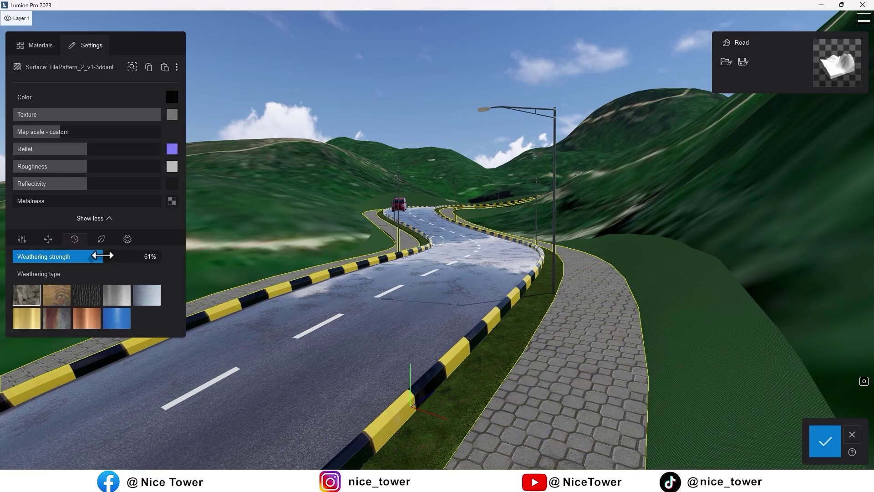
- Save the weathering change on the road model's paving tile material and open the render settings for clip 2
left_click(825, 441)
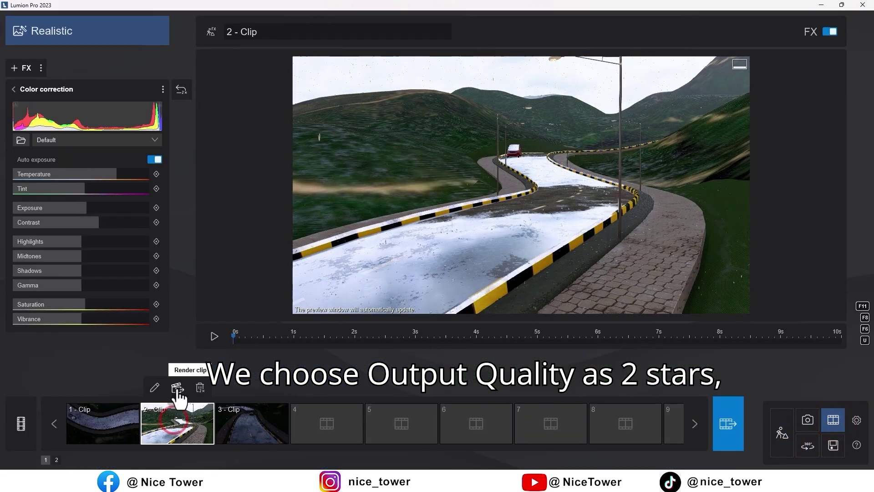
left_click(180, 390)
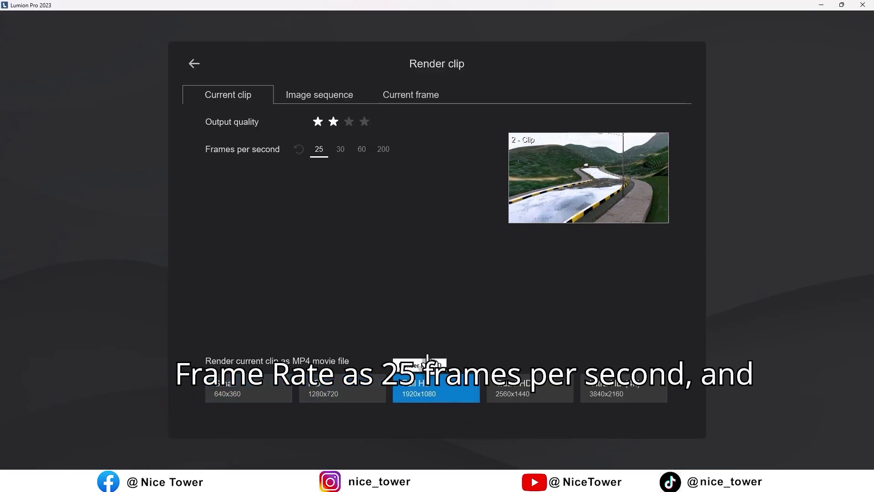